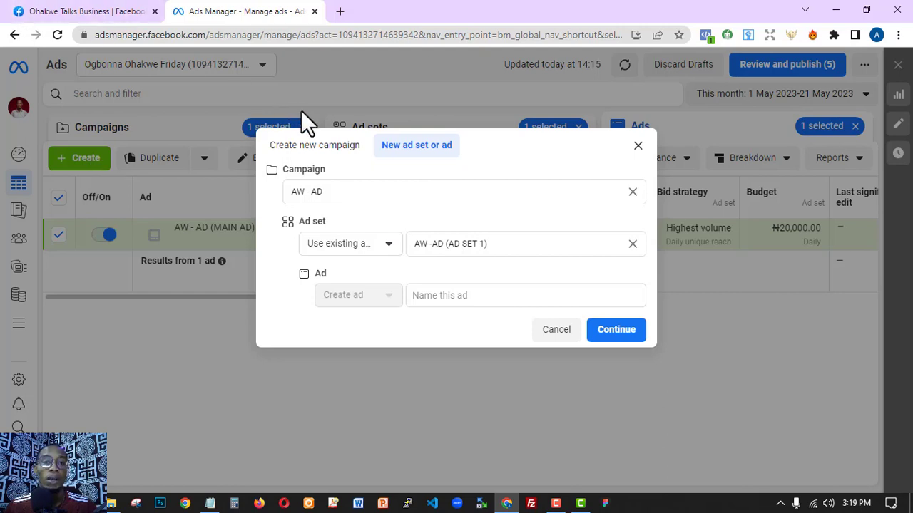
- Start a new auction campaign and choose Traffic as its objective
click(317, 145)
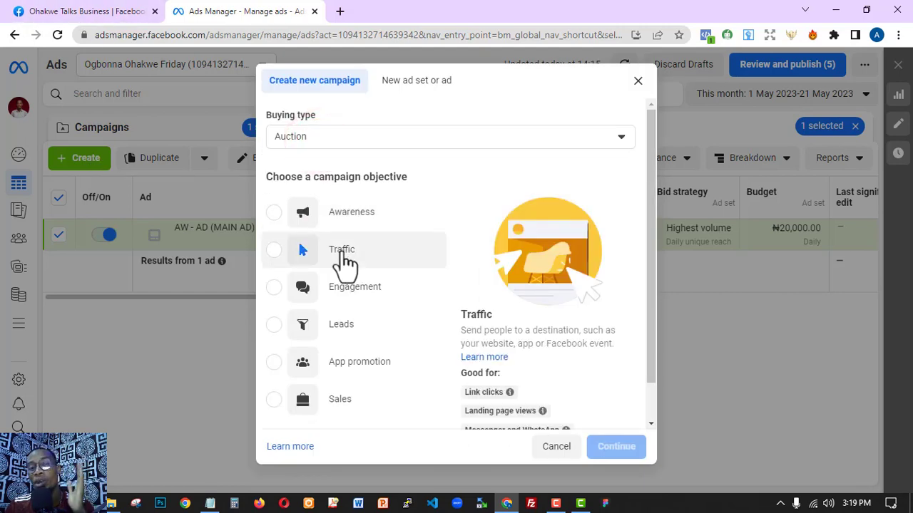
click(343, 253)
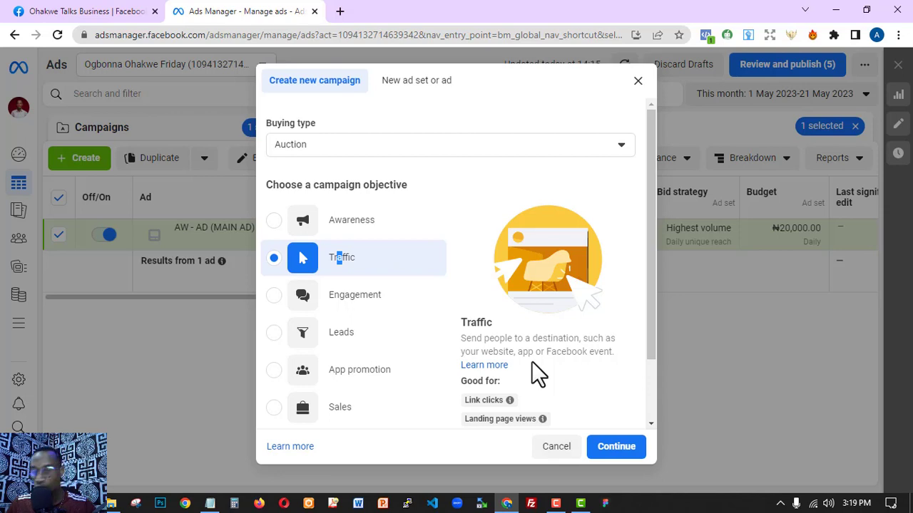
scroll(527, 360, down, 2)
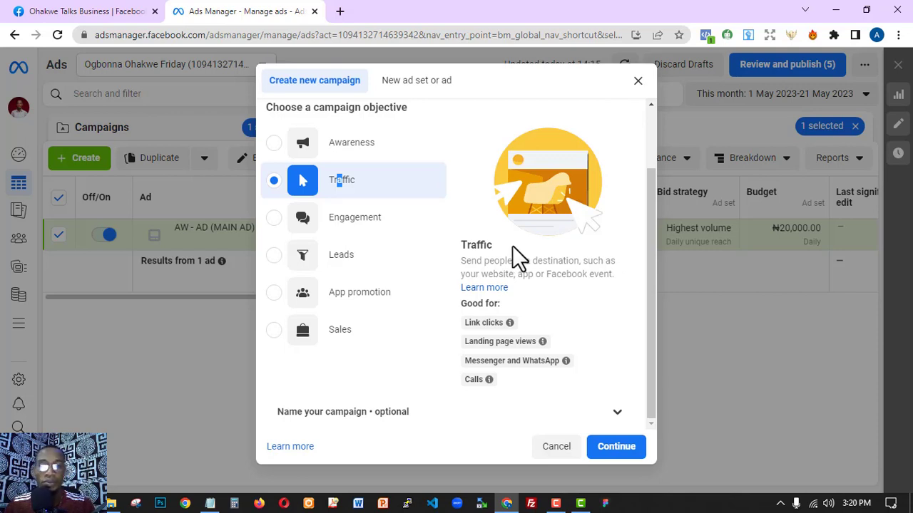
click(450, 275)
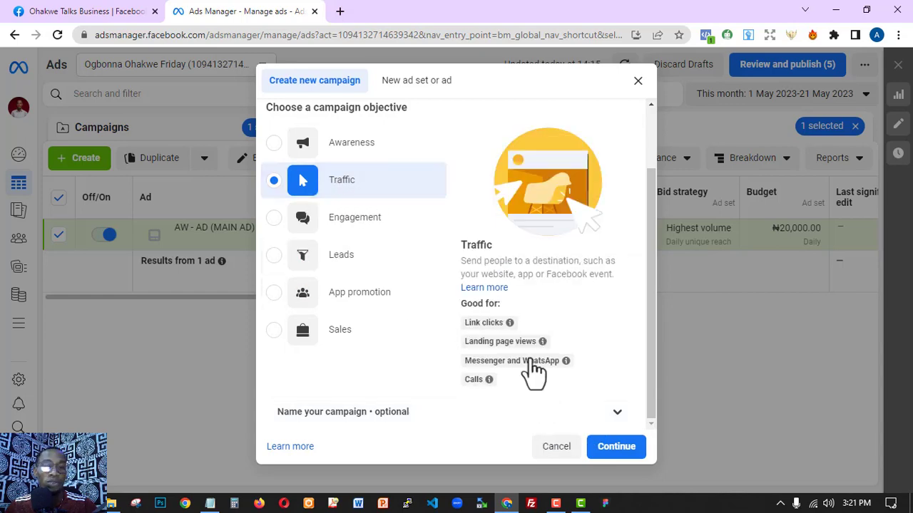
- Open the optional naming section and name the campaign "TF - AD"
click(618, 411)
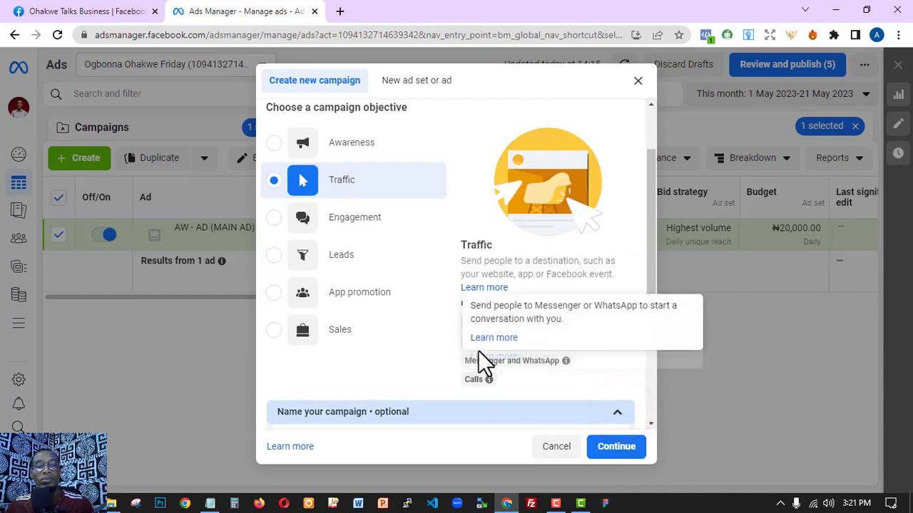
scroll(478, 350, down, 3)
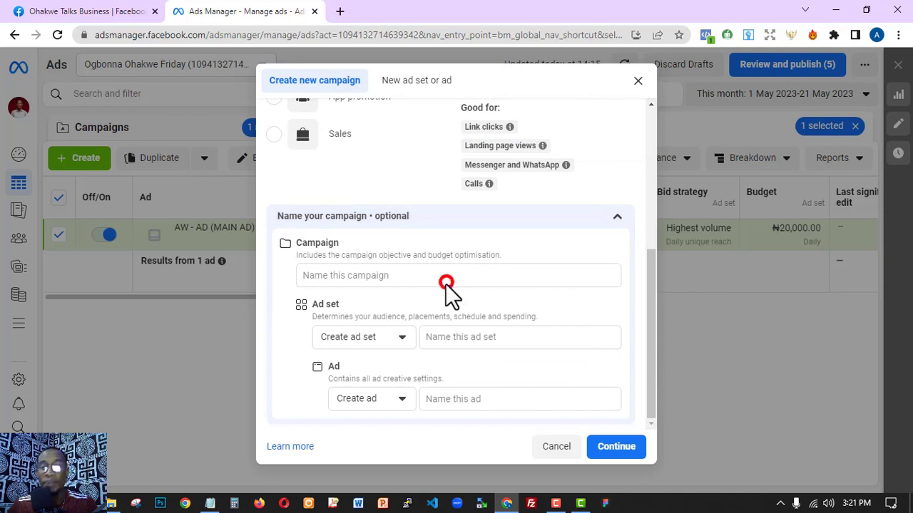
click(446, 278)
text(T)
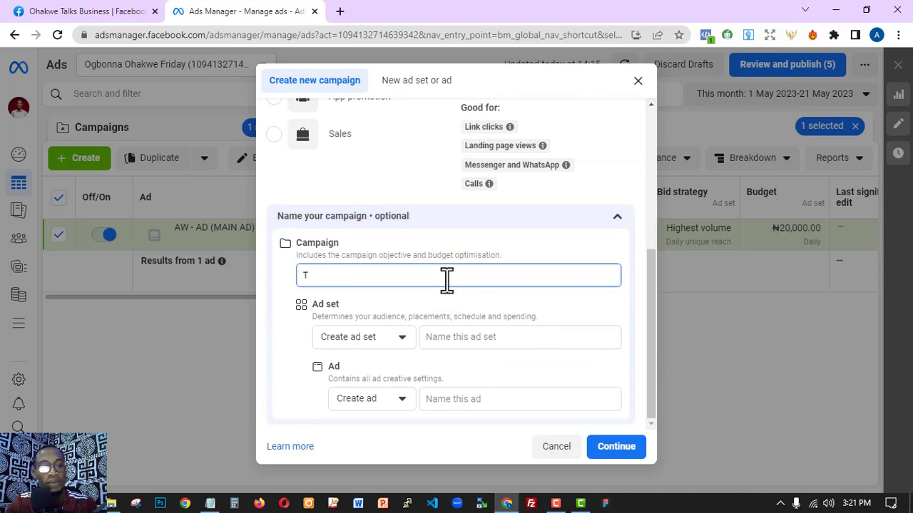
text(F)
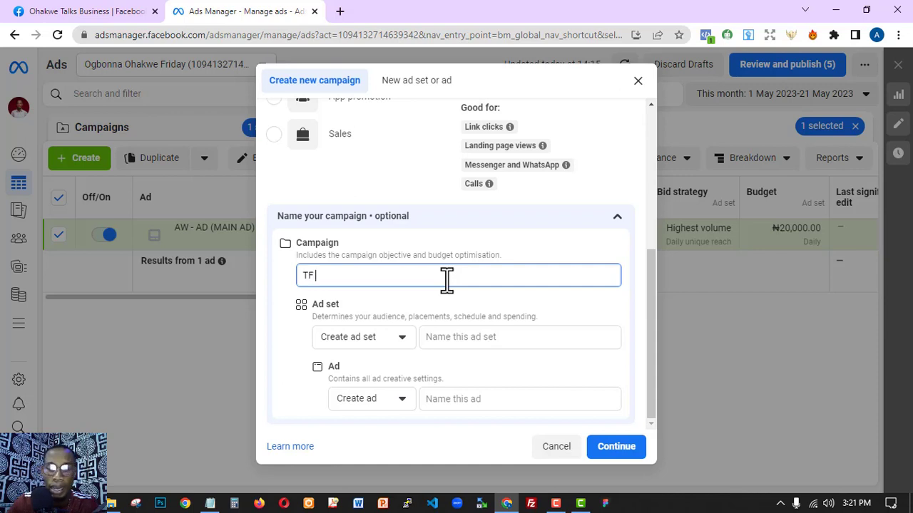
text( - AD)
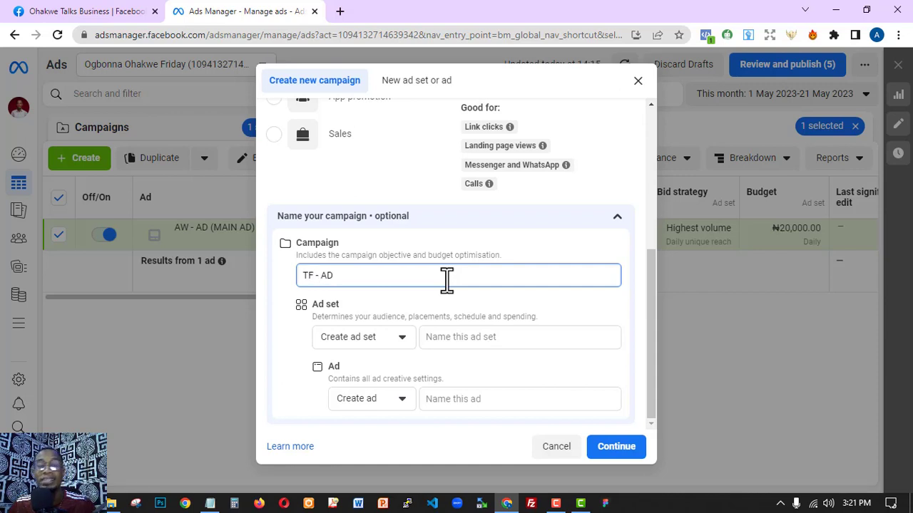
- Reuse the campaign name for the new ad set, naming it "TF - AD (AD SET LEVEL)"
key(ctrl+a)
key(ctrl+c)
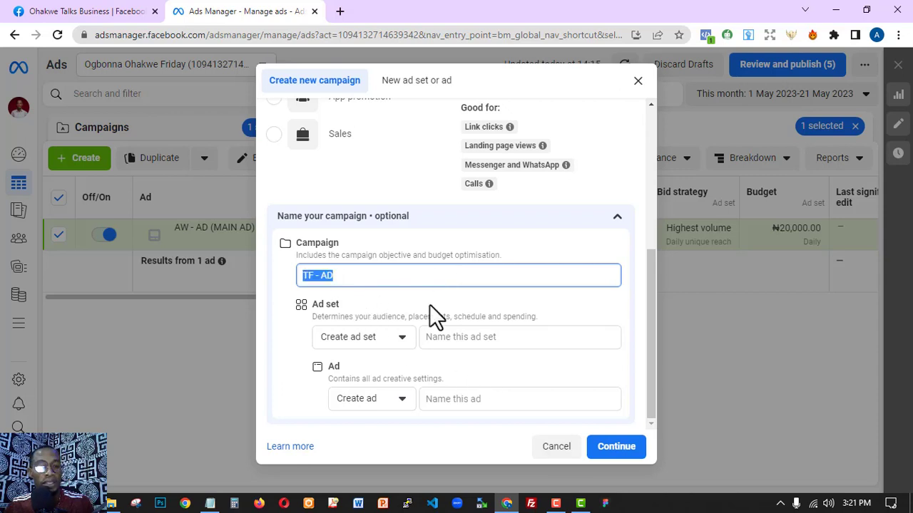
click(452, 338)
key(ctrl+v)
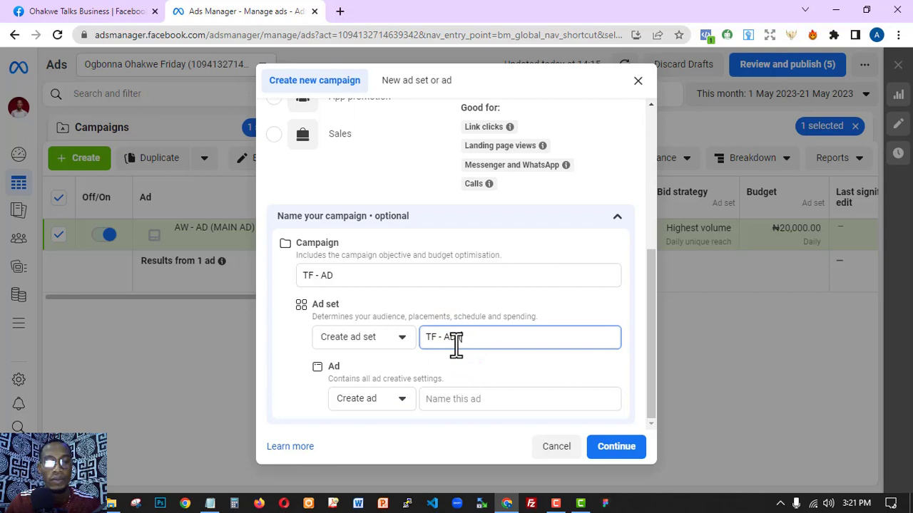
text(AD SET LEVEL)
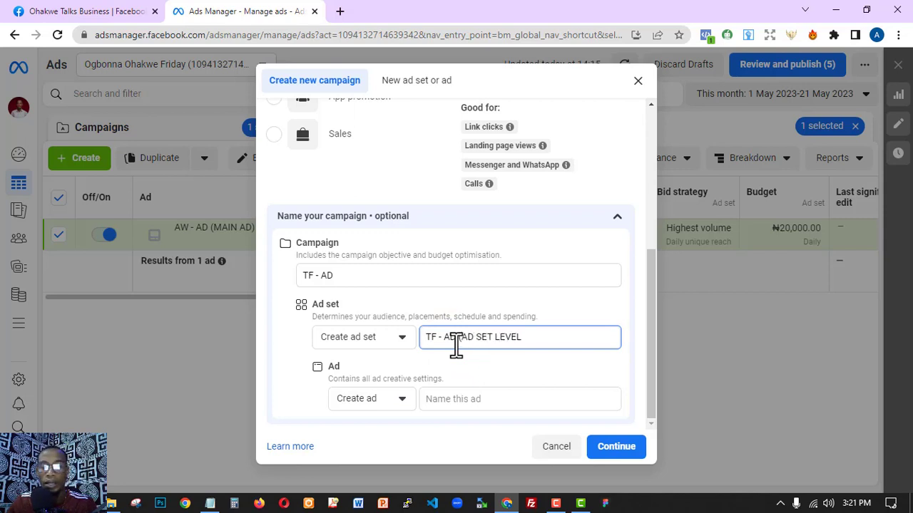
- Reuse the ad set name for the new ad, changing the bracketed part so it reads "TF - AD (MAIN AD)"
key(ctrl+a)
key(ctrl+c)
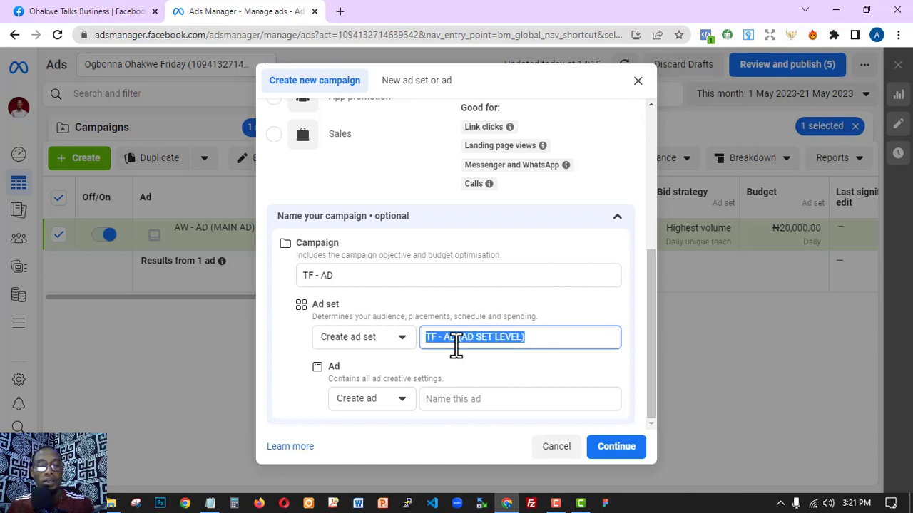
click(469, 398)
key(ctrl+v)
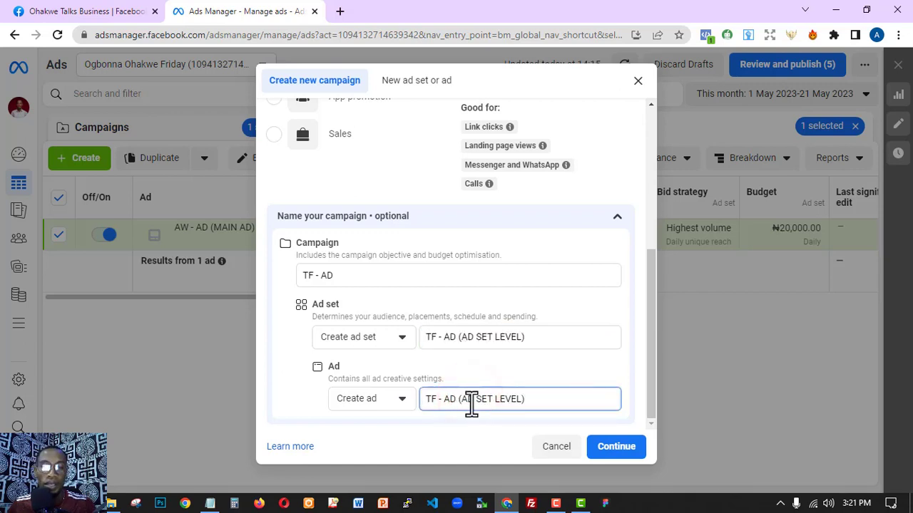
drag(463, 399, 594, 405)
key(BackSpace)
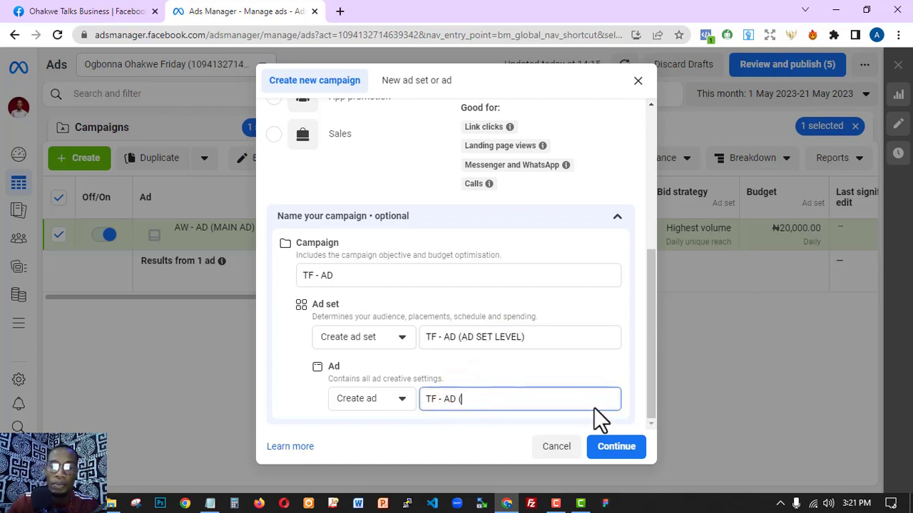
text(MAIN AD)
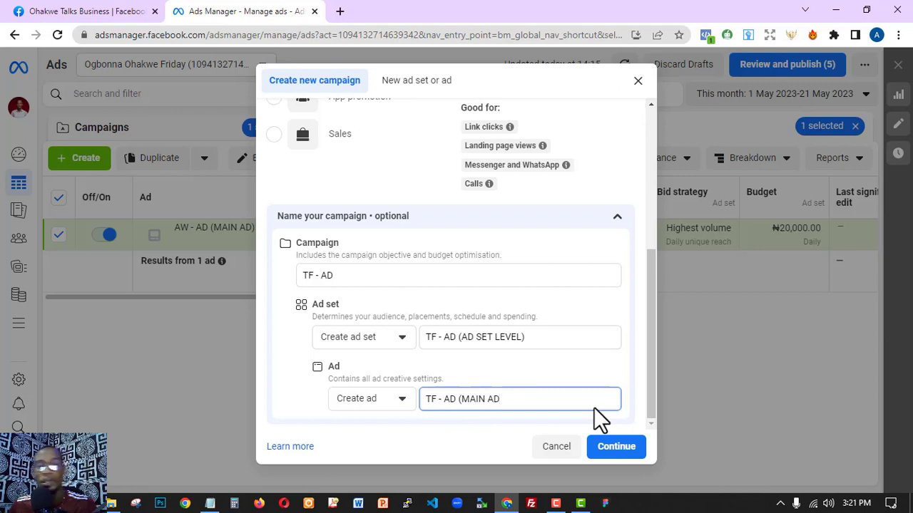
text())
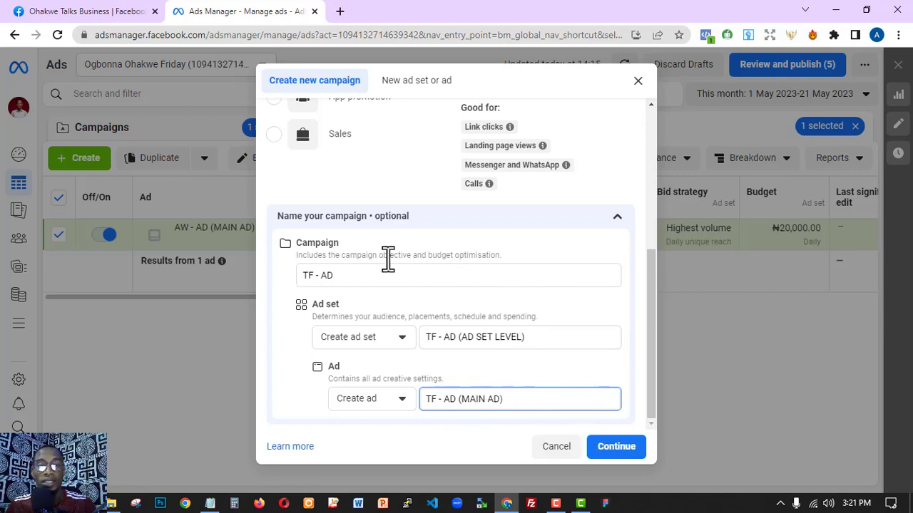
- Continue with the Manual traffic campaign setup and create the campaign draft
click(606, 449)
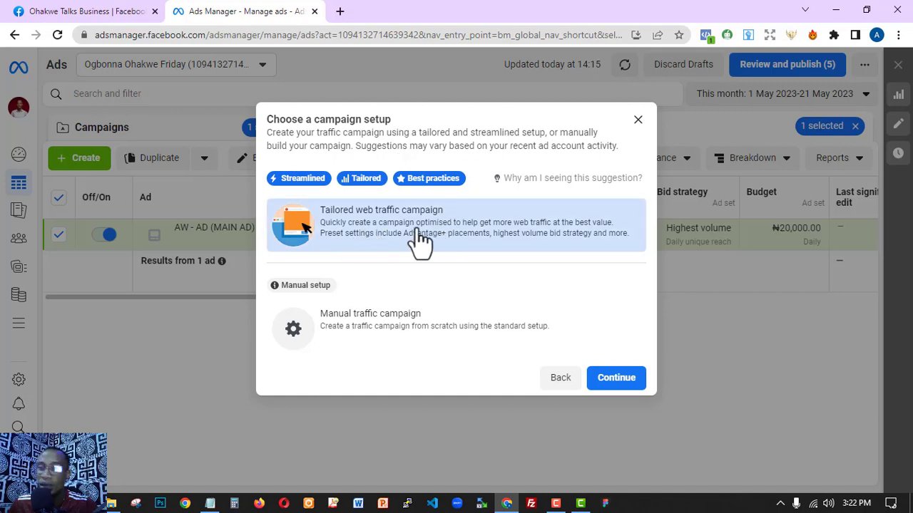
click(392, 335)
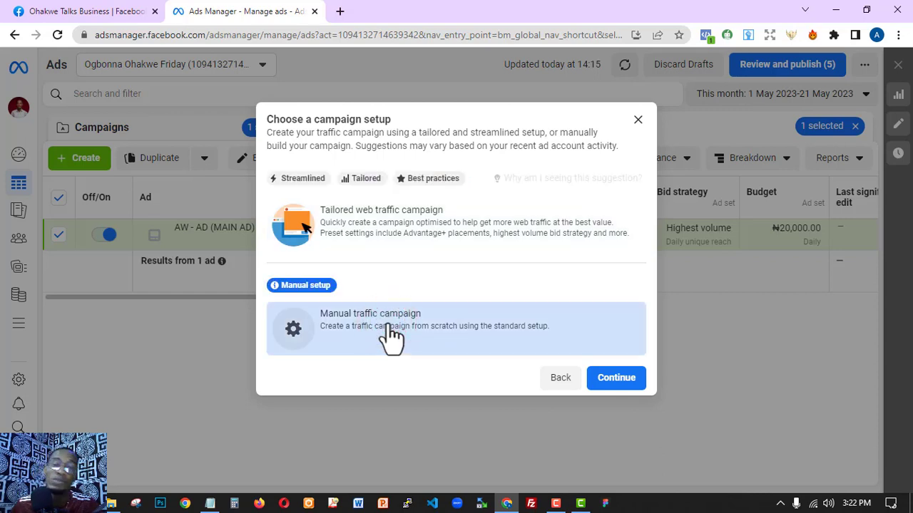
click(634, 383)
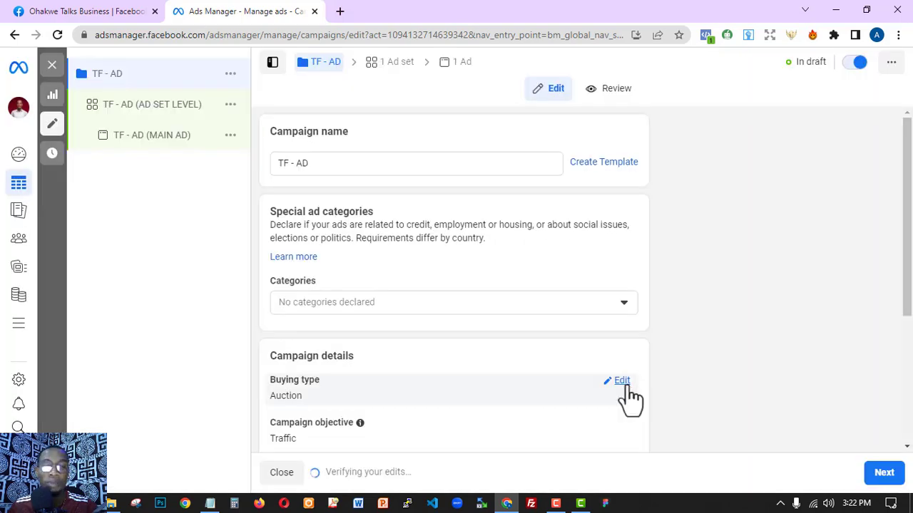
scroll(433, 192, down, 3)
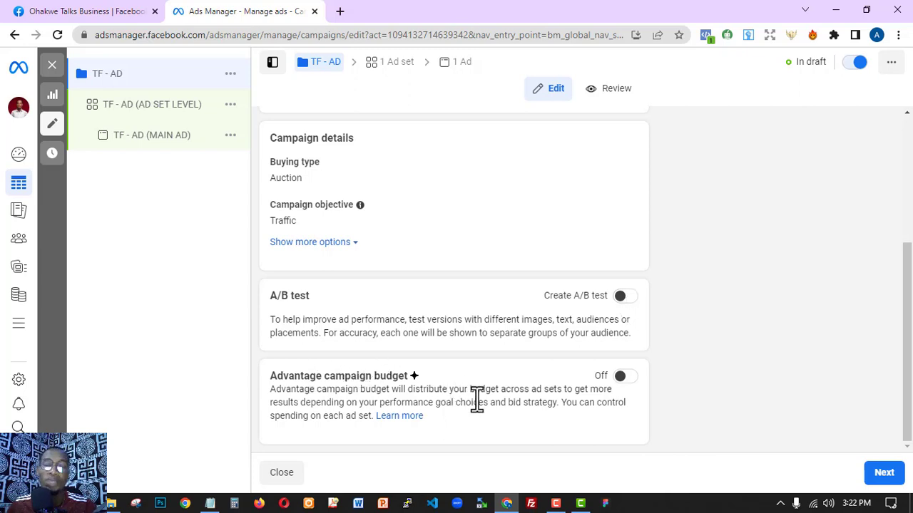
click(625, 379)
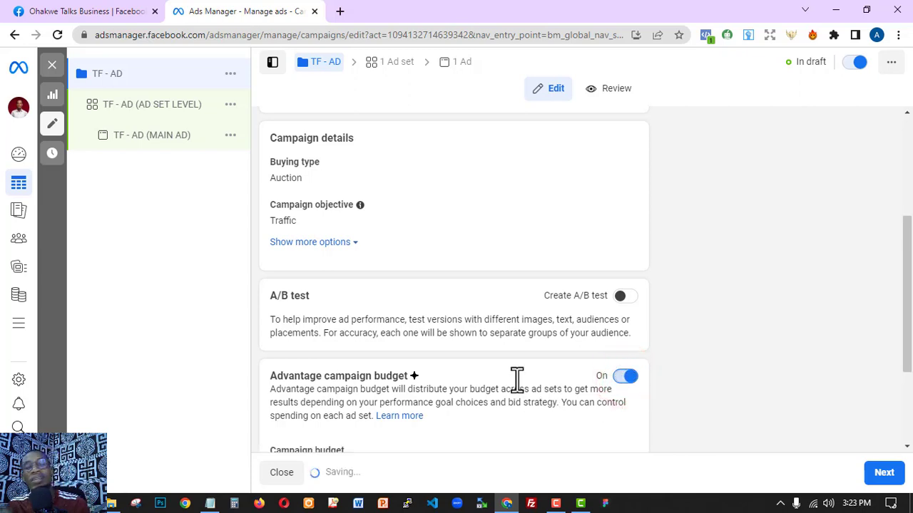
scroll(495, 382, down, 2)
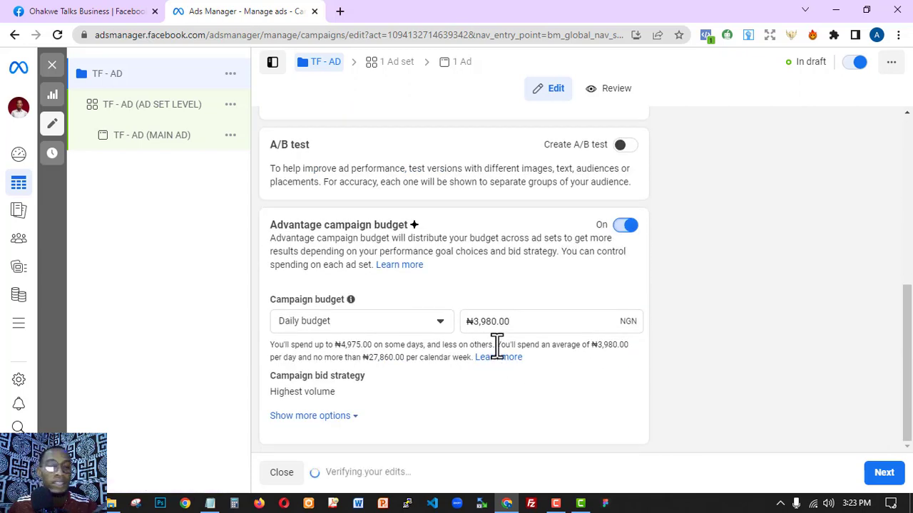
click(625, 225)
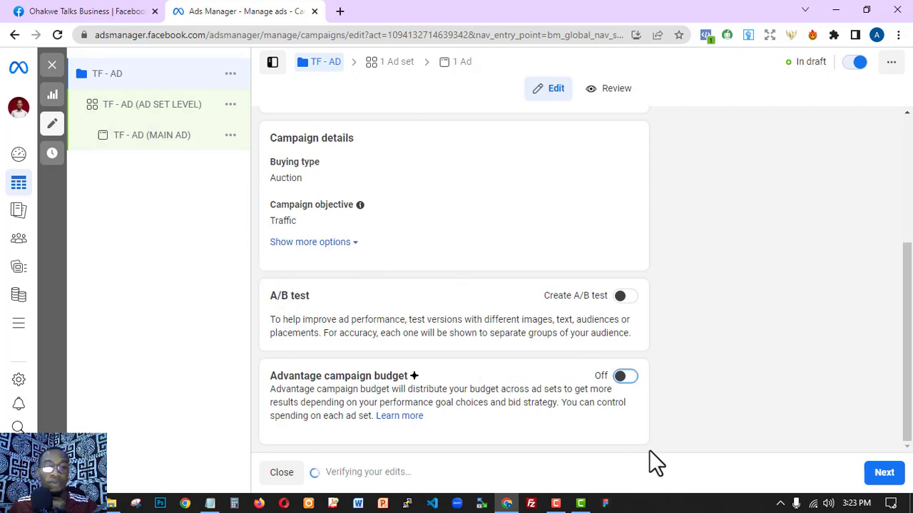
- Turn on Advantage campaign budget and set the daily campaign budget to ₦4,000
click(628, 377)
scroll(632, 381, down, 2)
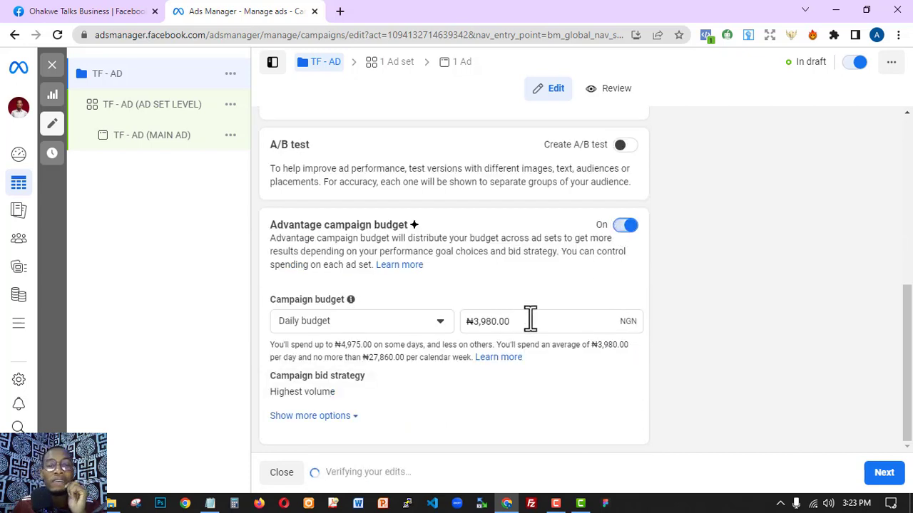
drag(515, 321, 455, 321)
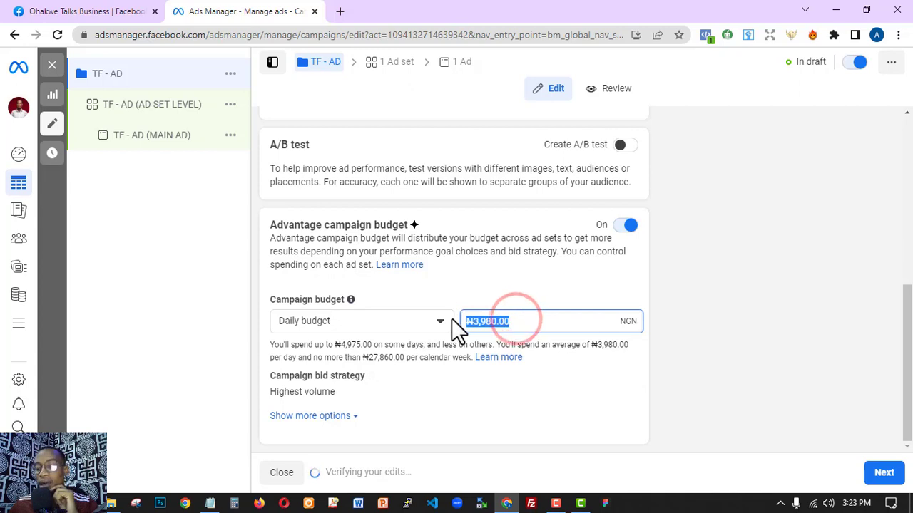
text(4000)
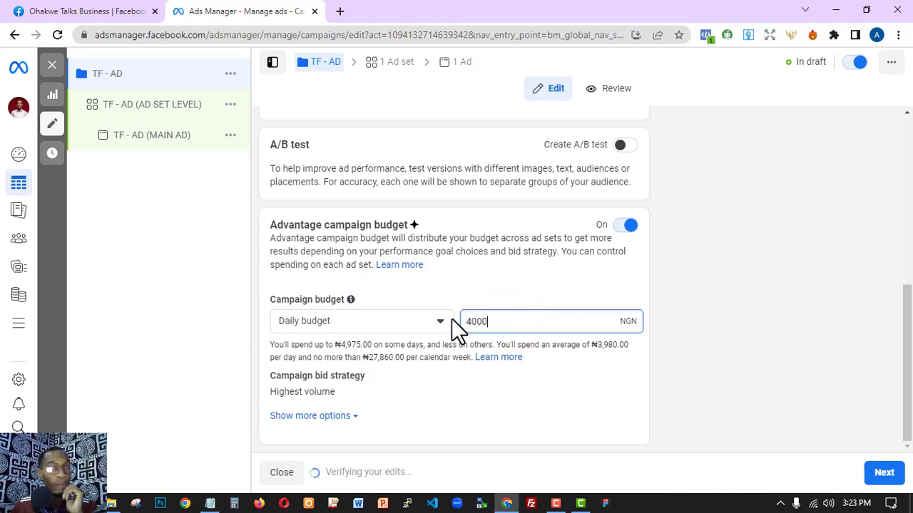
click(460, 251)
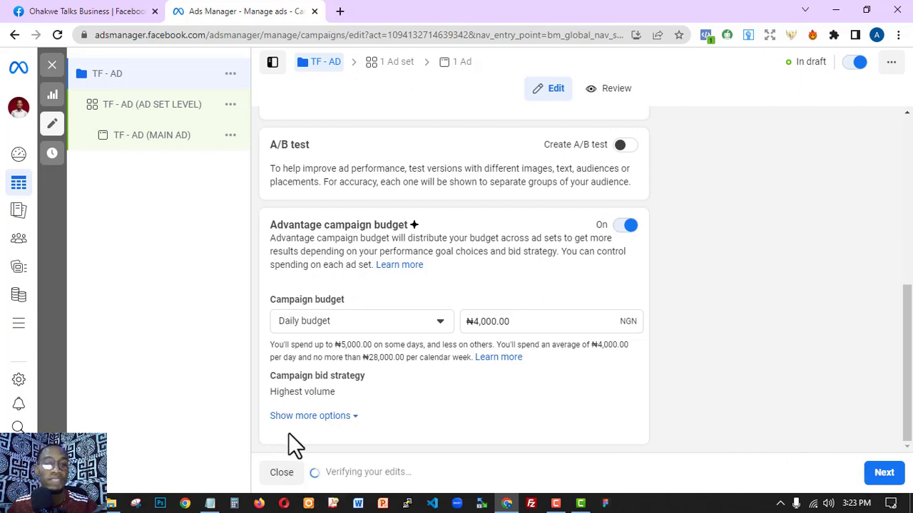
- Expand the additional budget options, open the campaign bid strategy choices and keep Highest volume
click(303, 415)
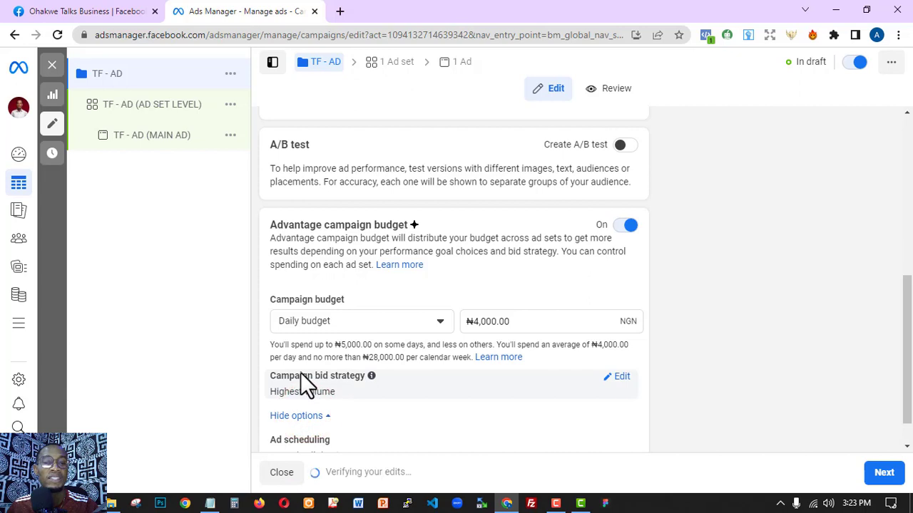
scroll(329, 363, down, 1)
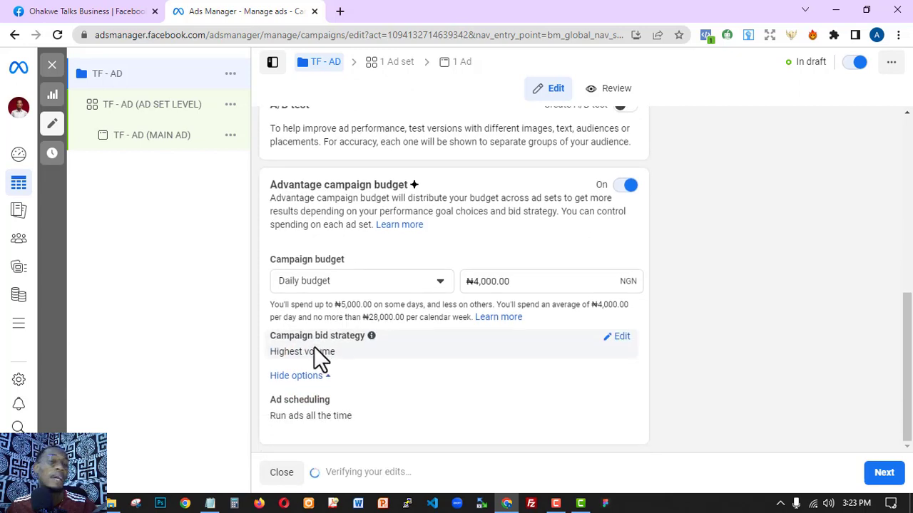
click(616, 336)
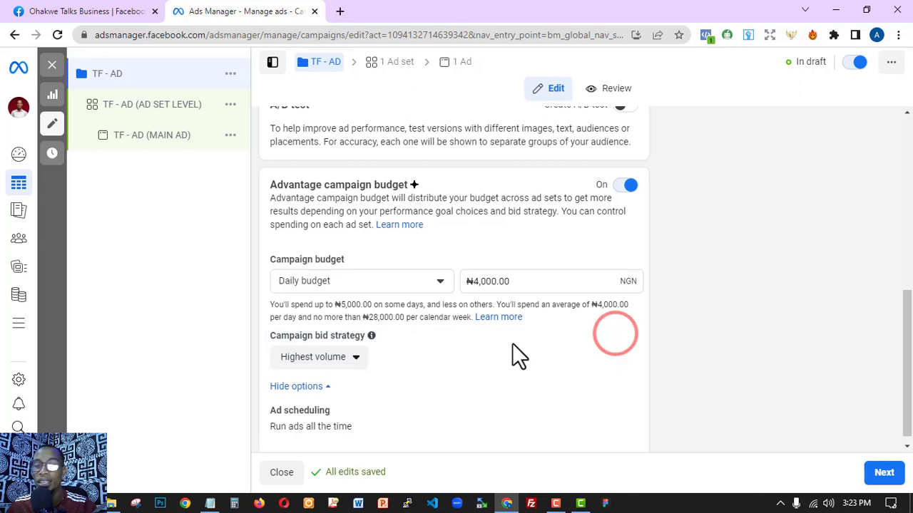
click(339, 347)
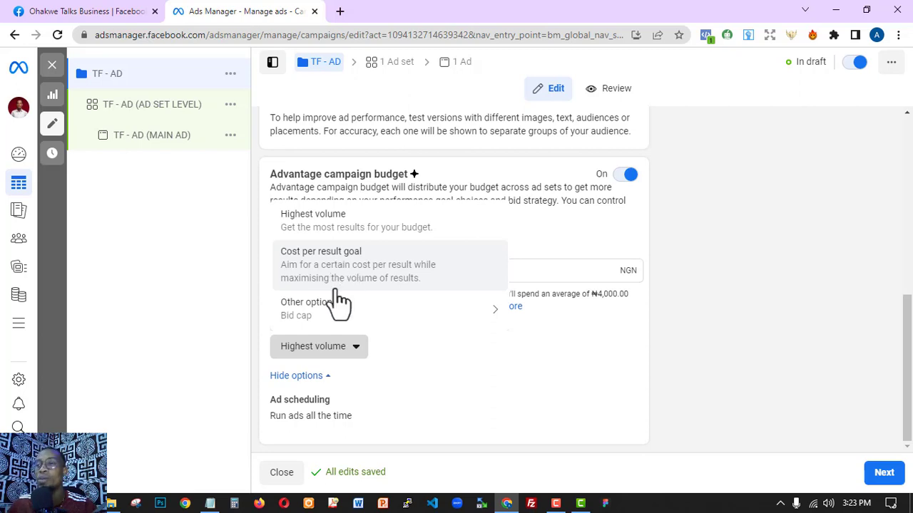
mouse_move(332, 308)
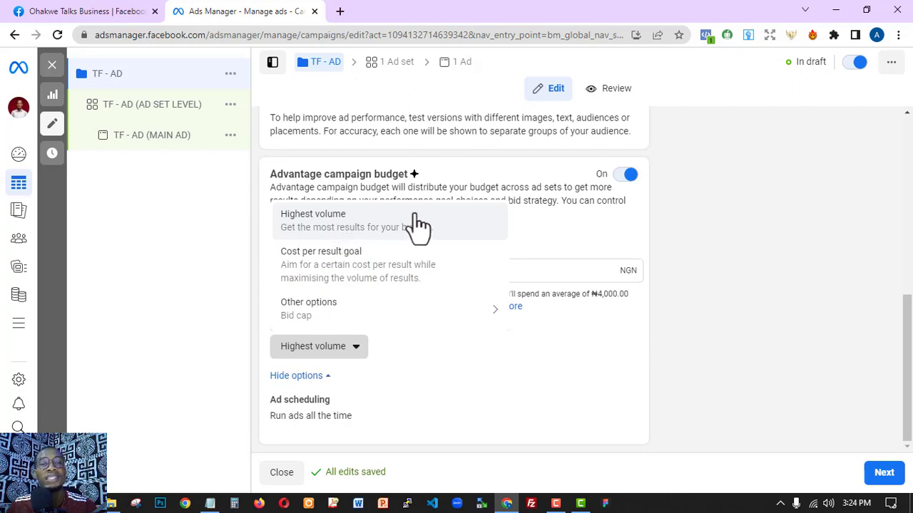
click(482, 240)
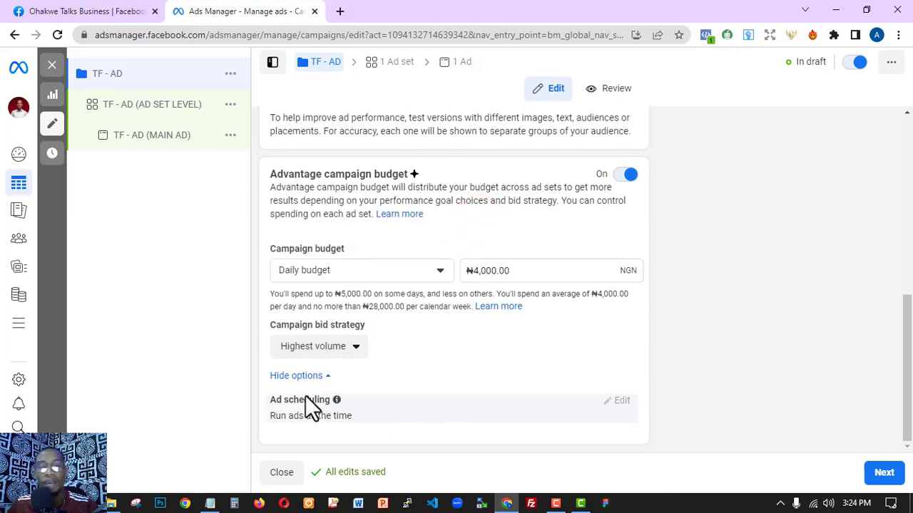
mouse_move(378, 410)
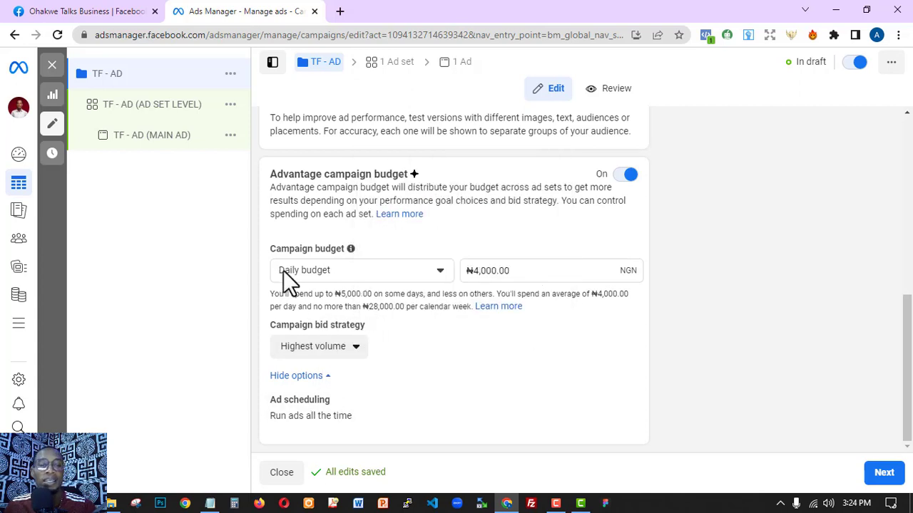
- Check the campaign budget types, keep Daily budget, and continue to the ad set level
click(320, 277)
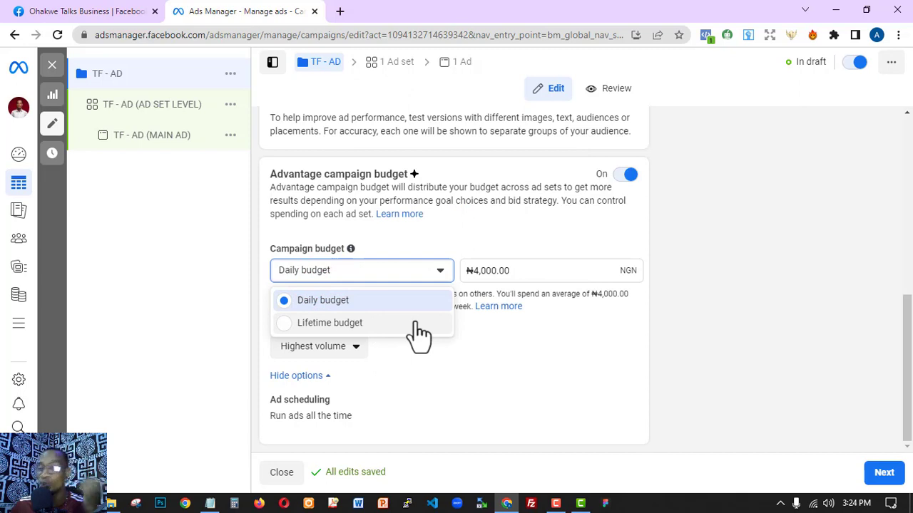
click(504, 329)
click(882, 473)
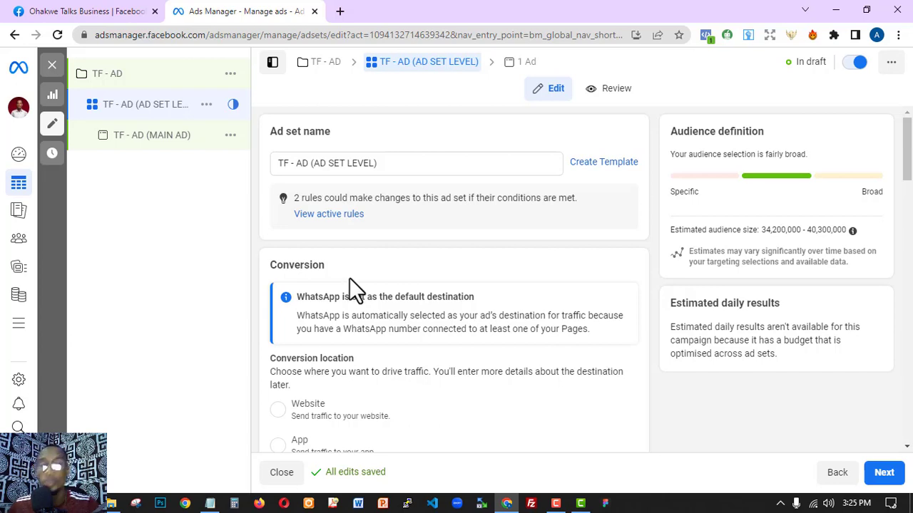
- Set the ad set's conversion location to Website
scroll(295, 285, down, 4)
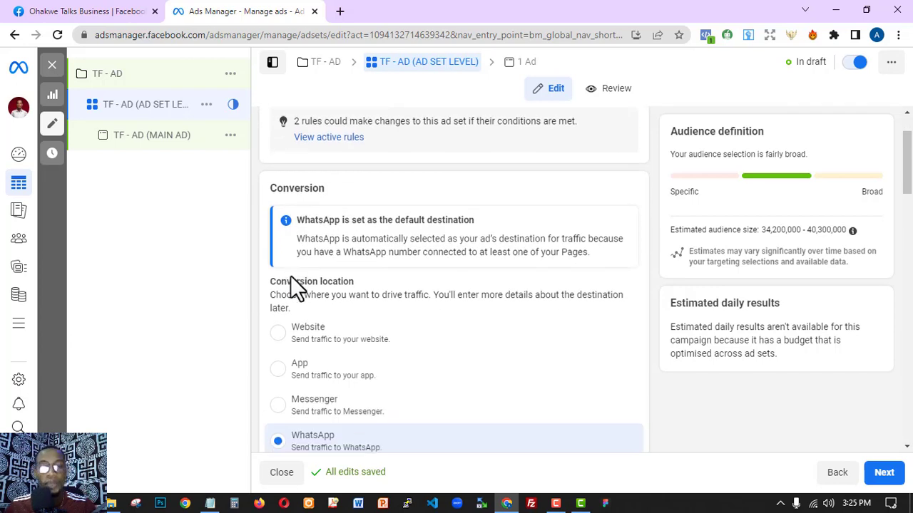
click(622, 338)
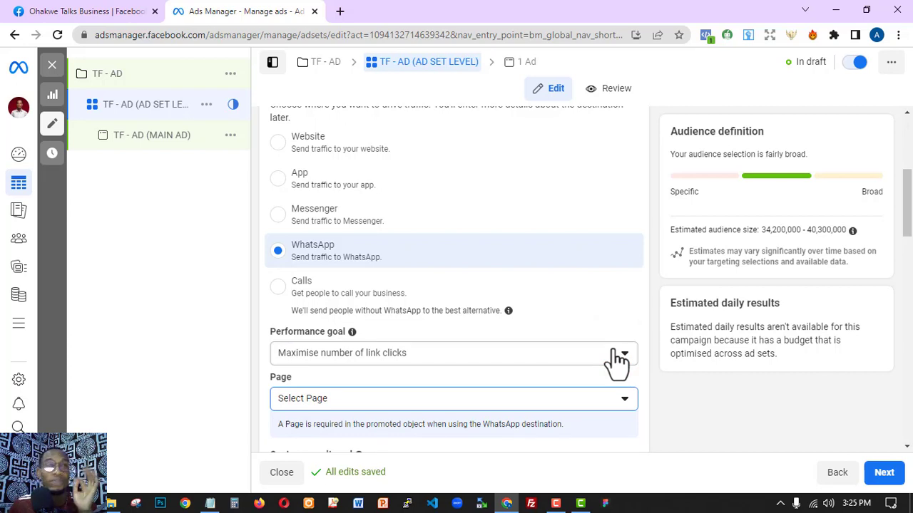
click(303, 148)
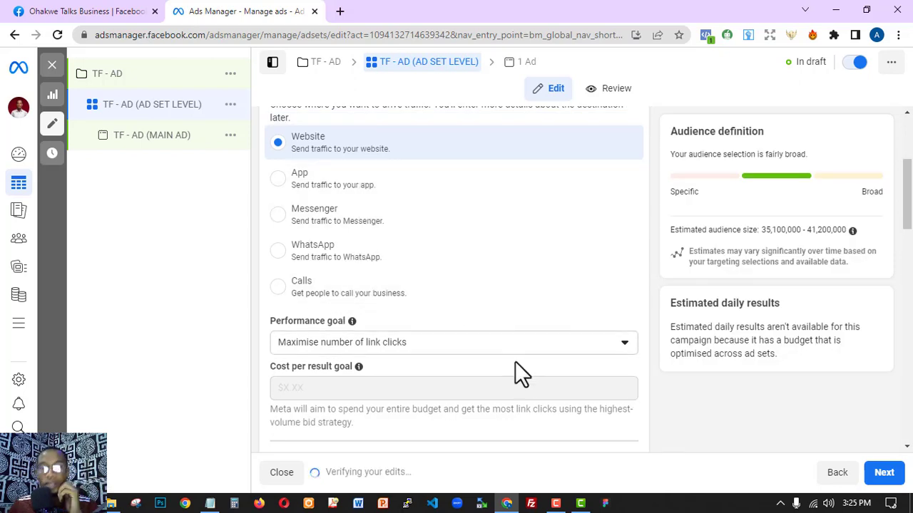
- Review the performance goal choices, including the other goals, and keep Maximise number of link clicks
click(467, 349)
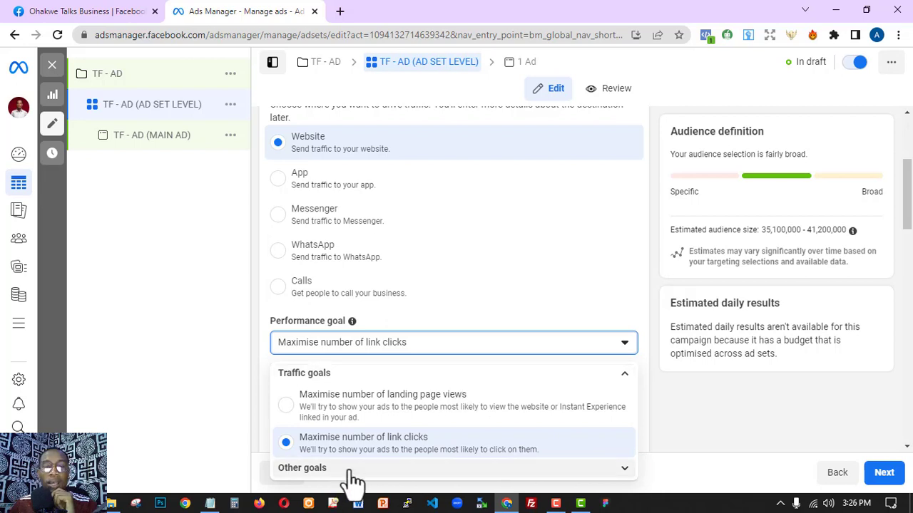
click(525, 467)
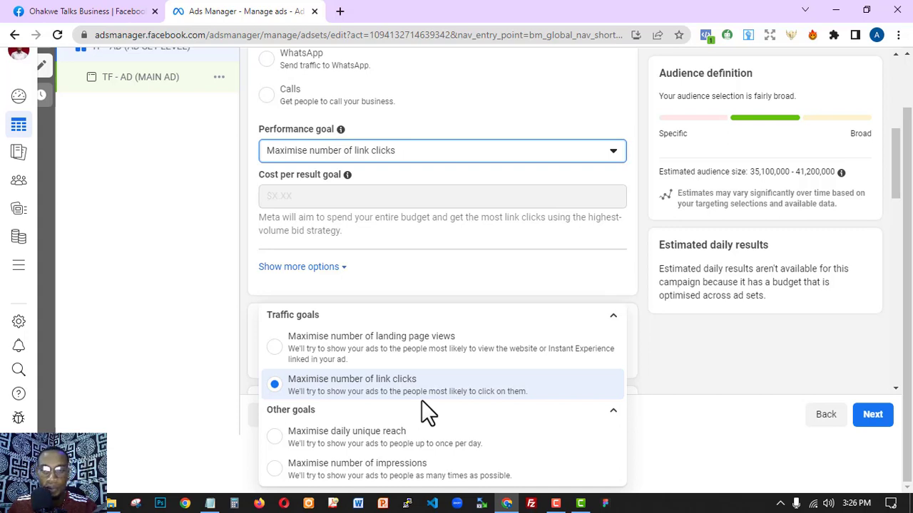
click(657, 345)
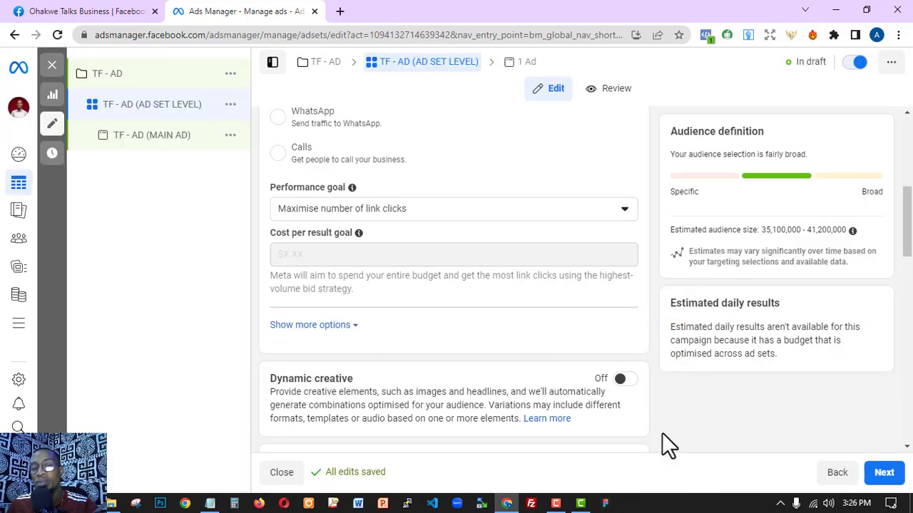
- Expand the additional conversion options, inspect the choices for when you are charged, and keep Impression
click(312, 324)
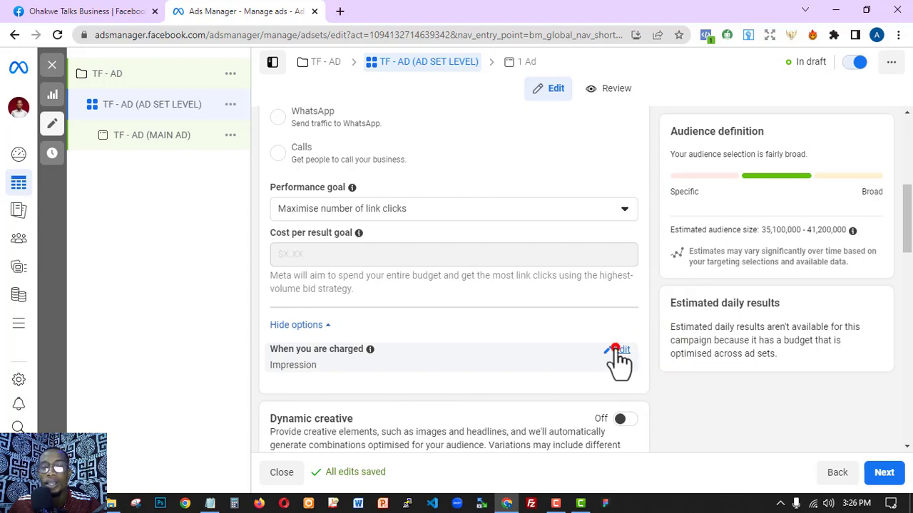
click(617, 350)
scroll(399, 307, down, 3)
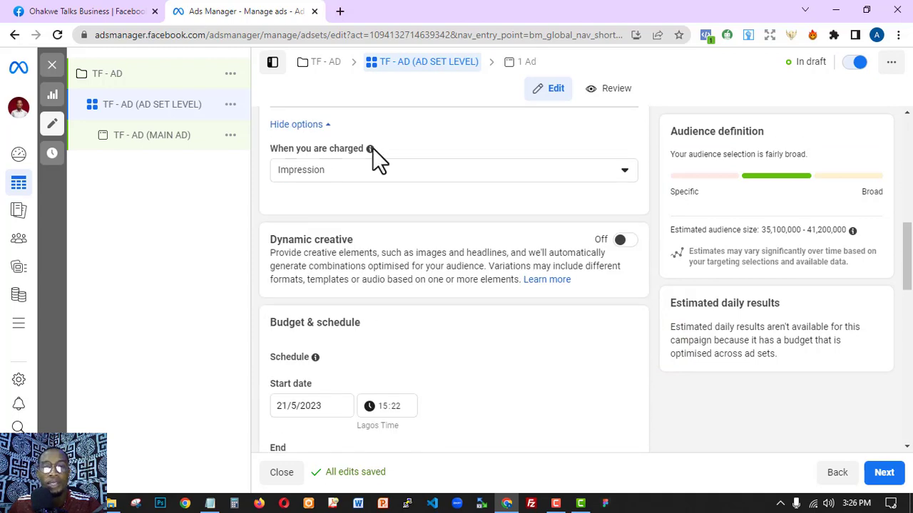
mouse_move(370, 149)
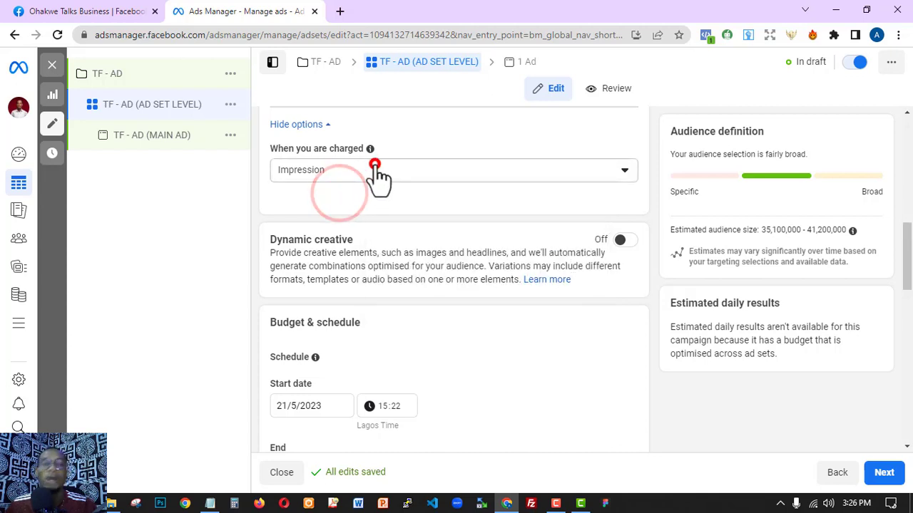
click(374, 168)
mouse_move(335, 225)
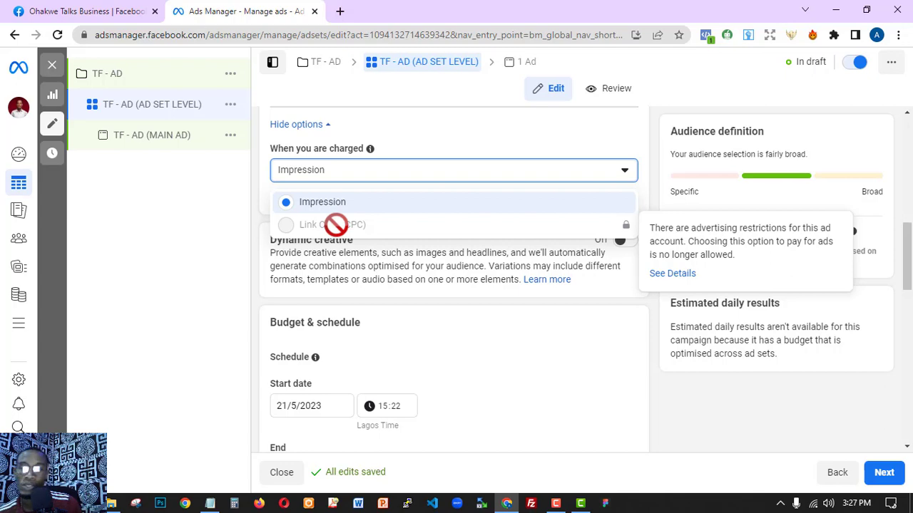
click(559, 324)
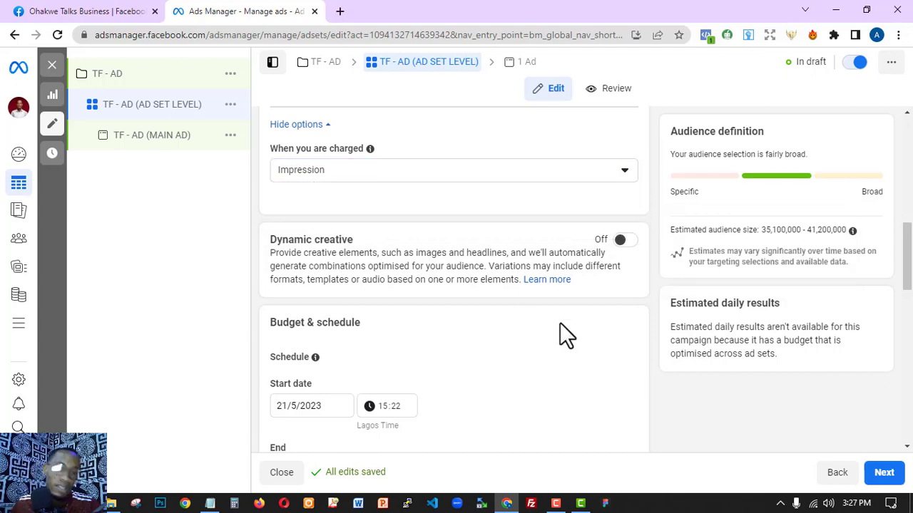
- Edit the new audience's age range and set the minimum age to 24
scroll(434, 343, down, 4)
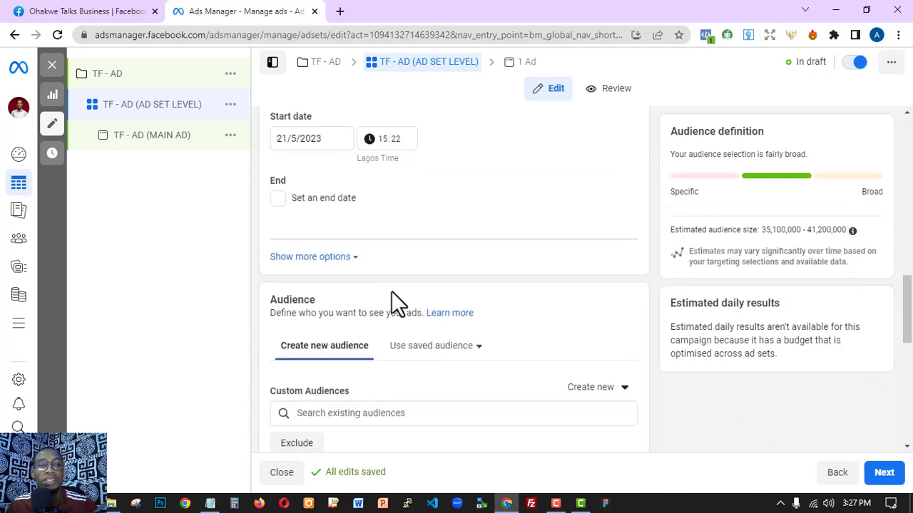
scroll(385, 285, up, 1)
scroll(363, 264, up, 1)
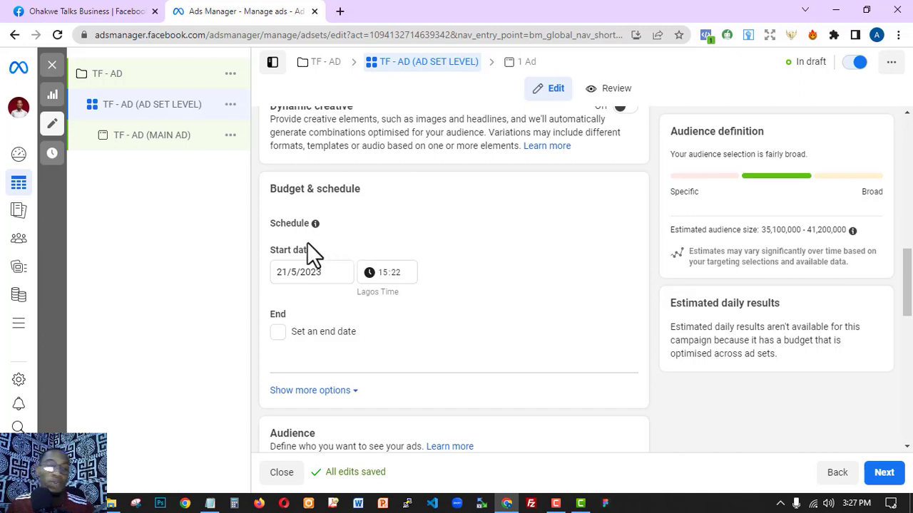
scroll(314, 275, down, 4)
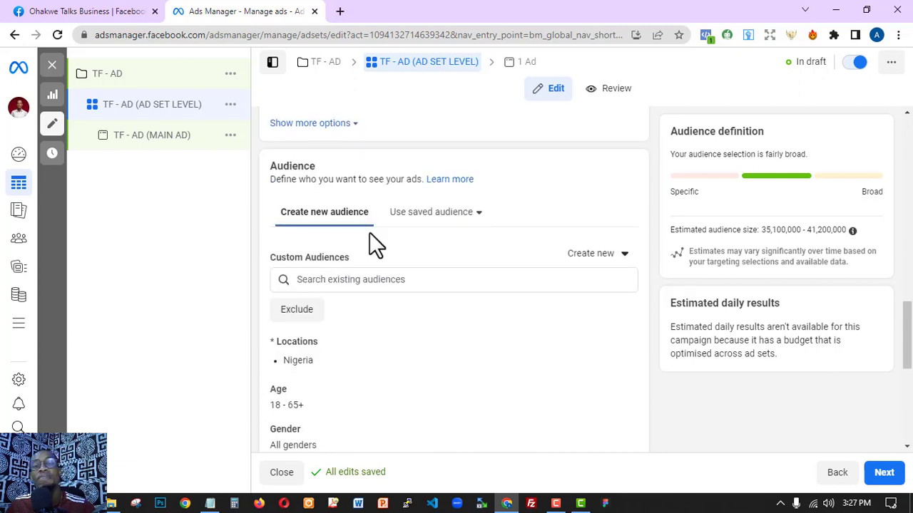
scroll(385, 260, down, 1)
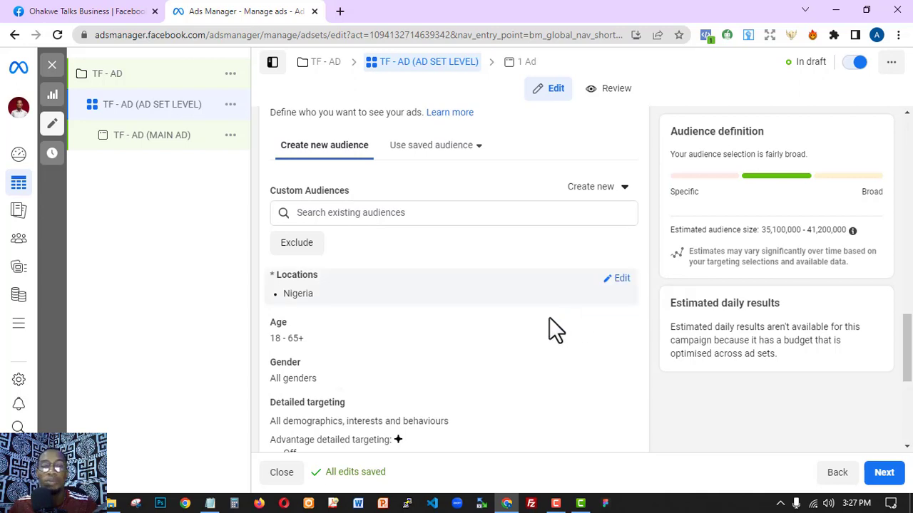
scroll(410, 337, down, 2)
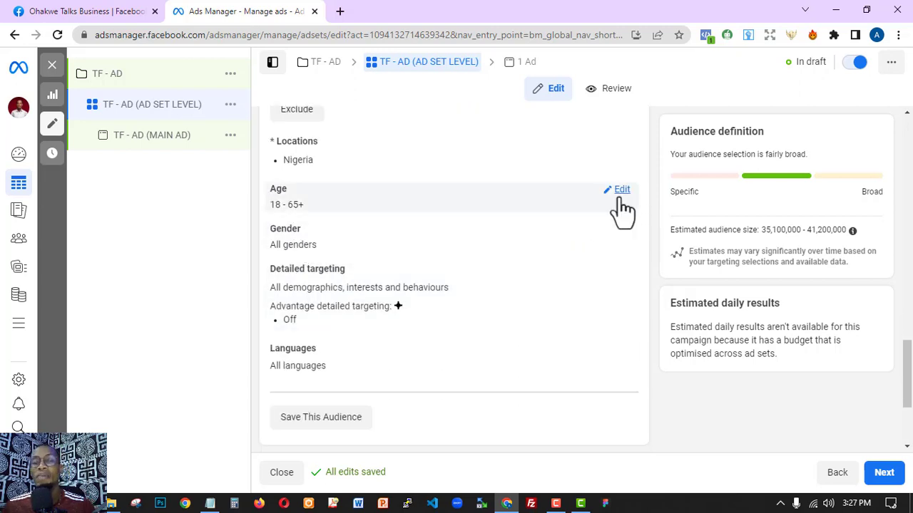
click(619, 194)
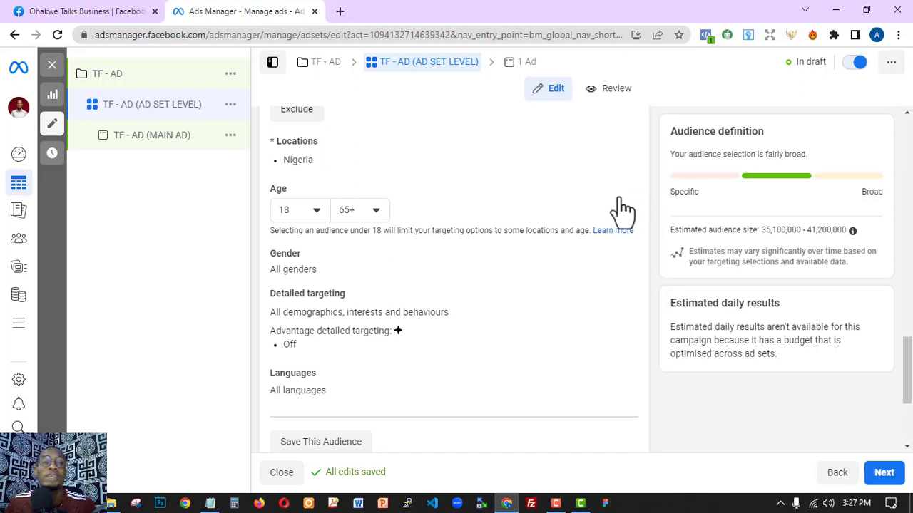
click(319, 208)
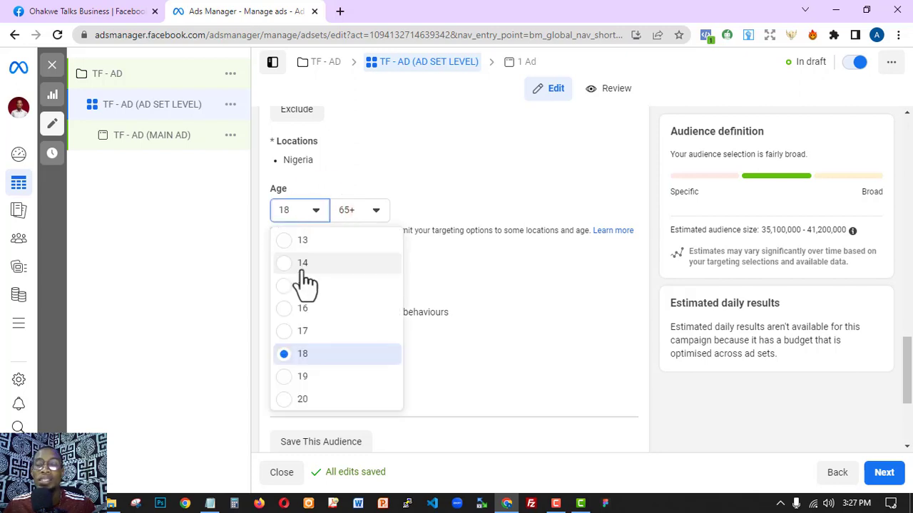
scroll(291, 332, down, 2)
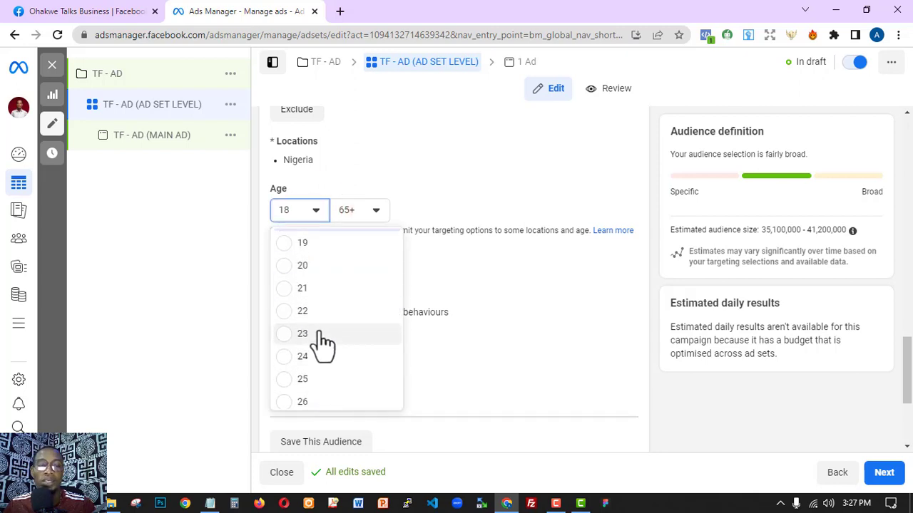
click(311, 359)
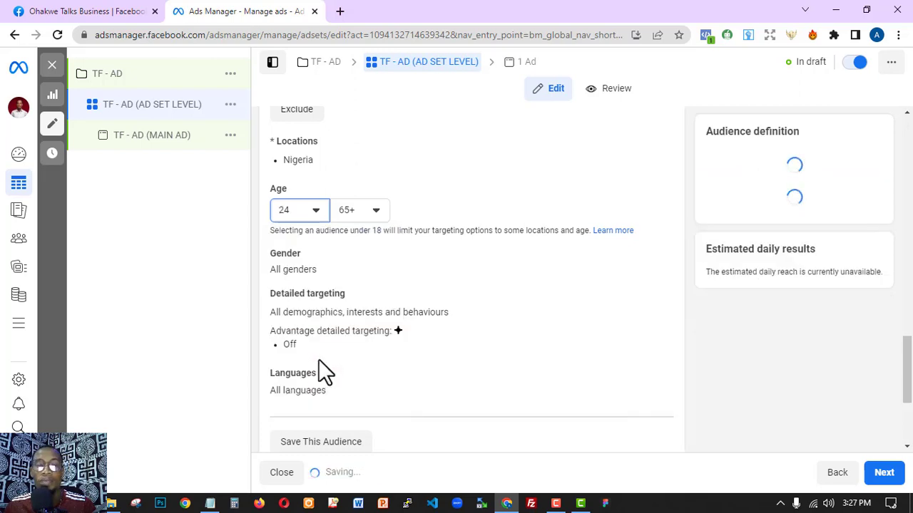
click(364, 249)
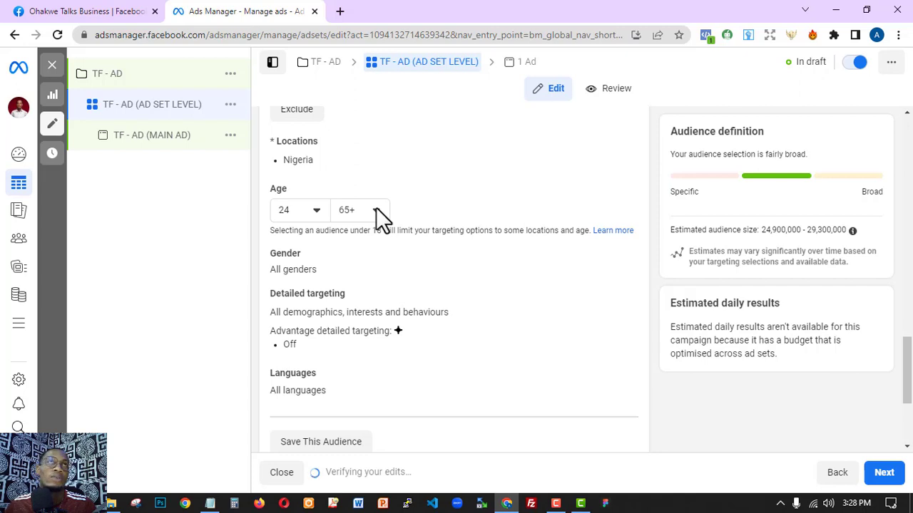
- Set the audience's maximum age to 40
click(376, 209)
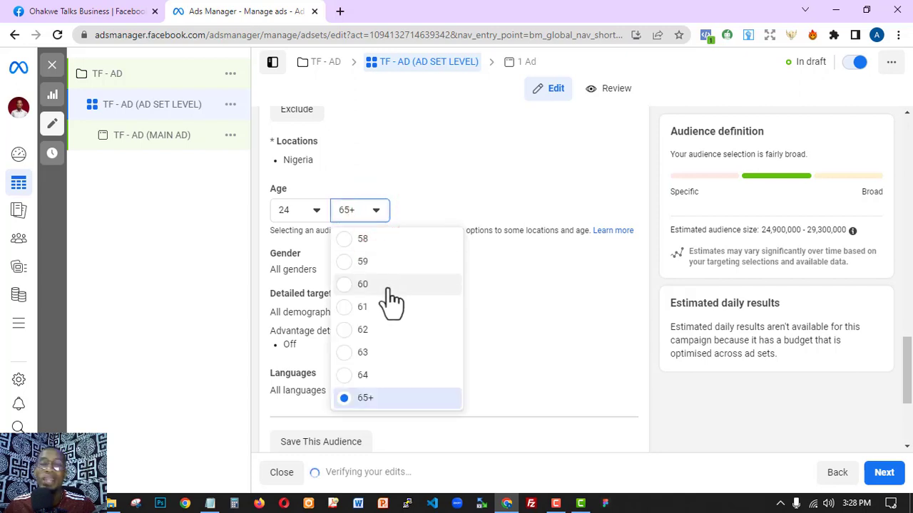
scroll(391, 299, up, 3)
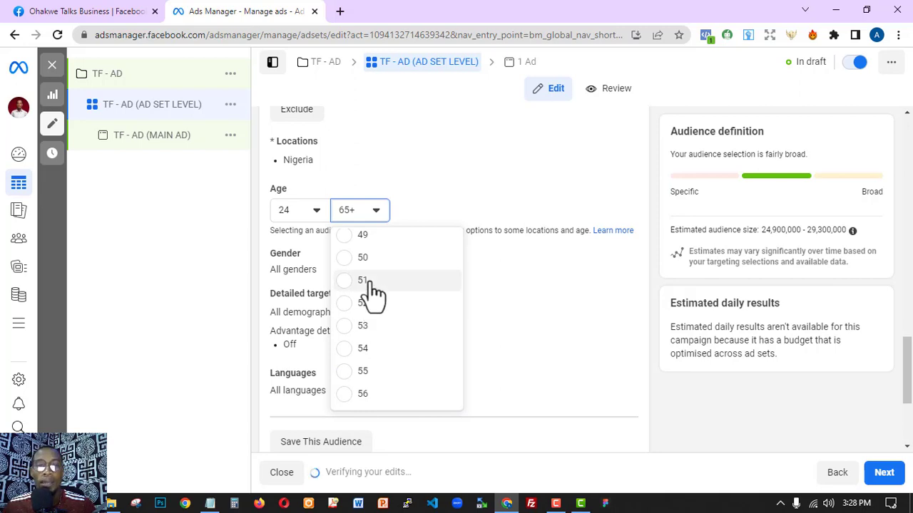
scroll(373, 296, up, 1)
scroll(374, 293, up, 1)
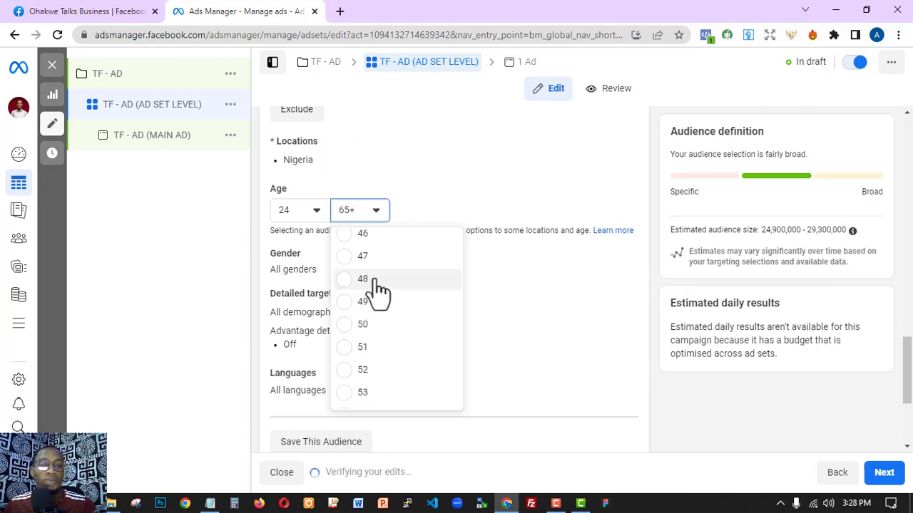
scroll(375, 292, up, 4)
scroll(376, 291, up, 1)
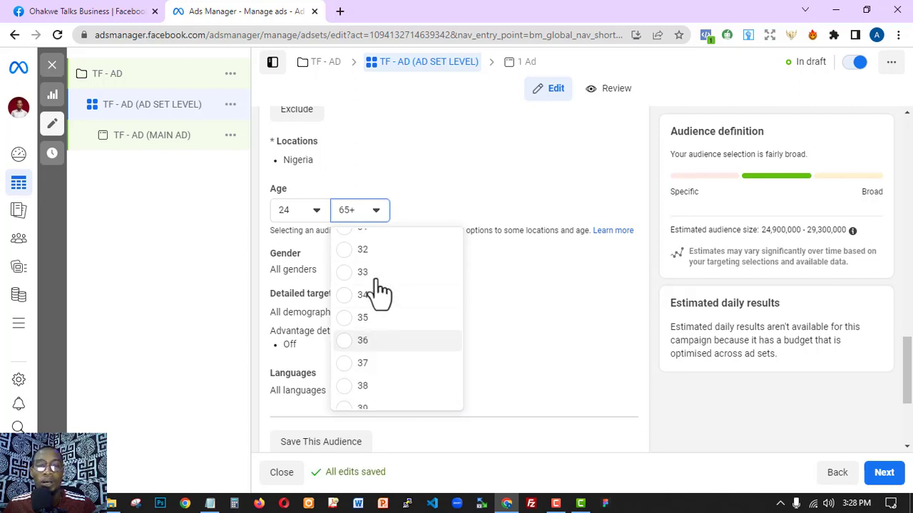
scroll(385, 299, down, 2)
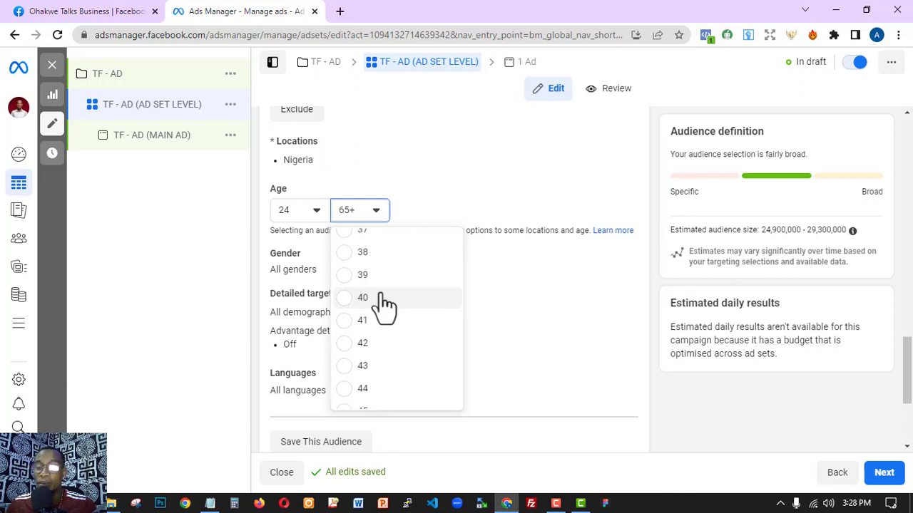
click(379, 286)
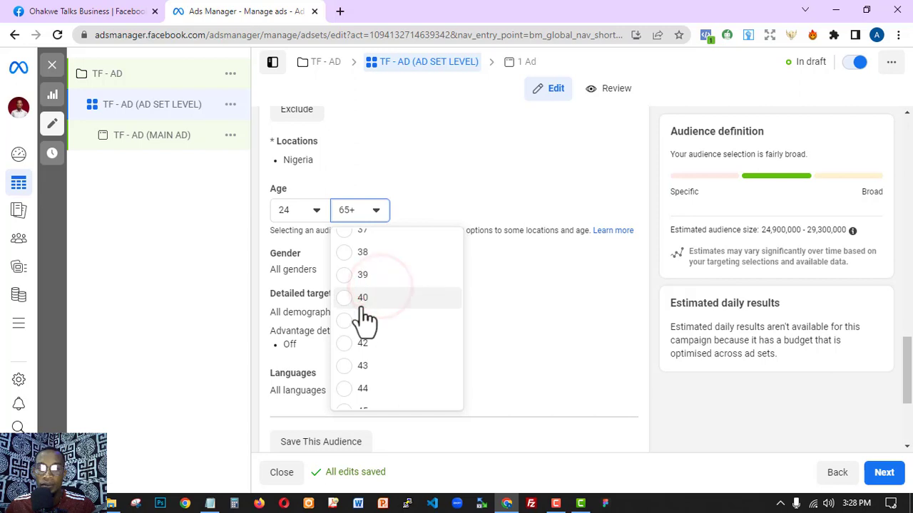
click(361, 304)
click(362, 308)
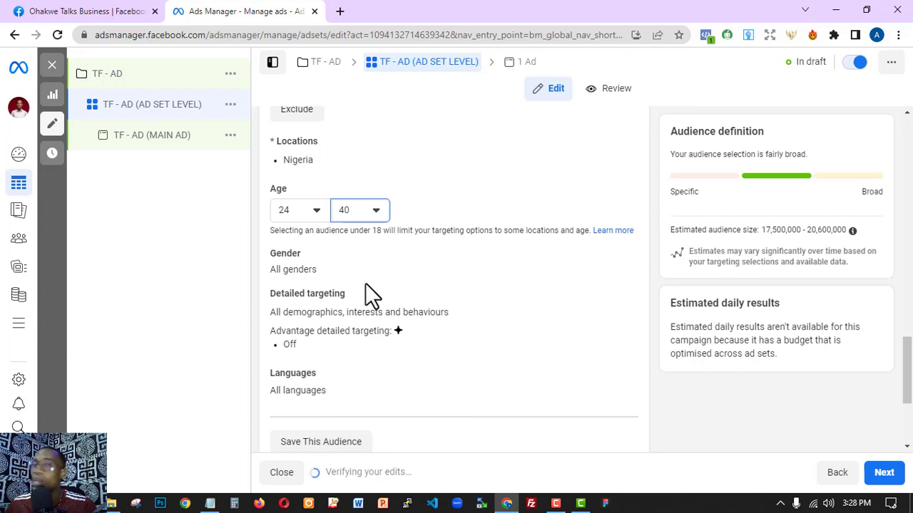
- Edit the audience's languages, search for English and add English (All)
scroll(362, 285, down, 1)
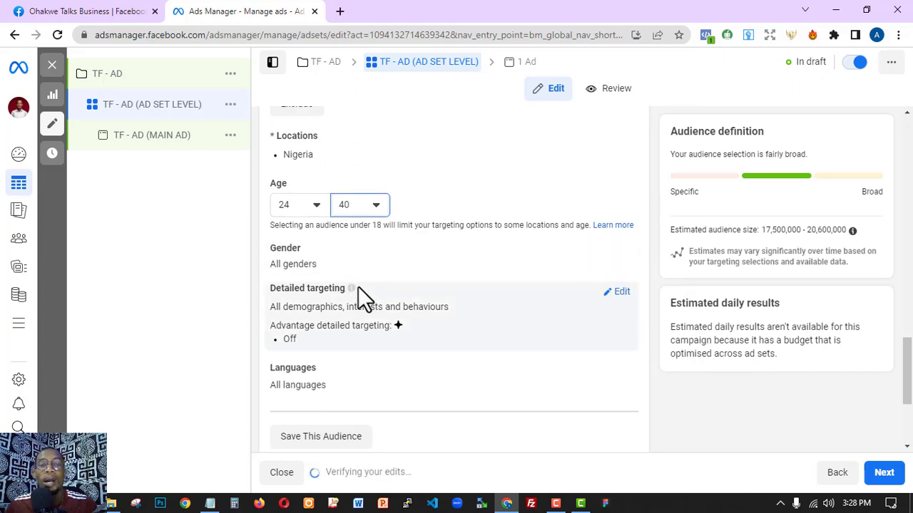
scroll(358, 287, down, 1)
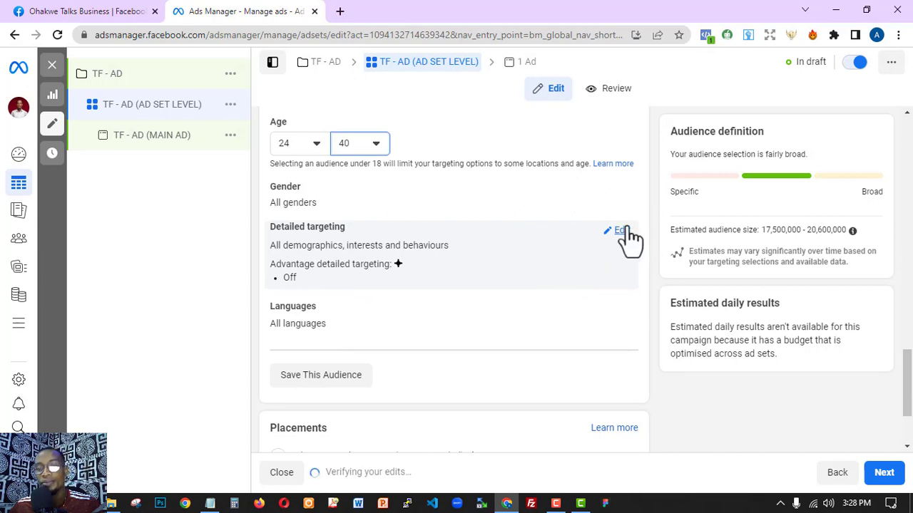
click(620, 315)
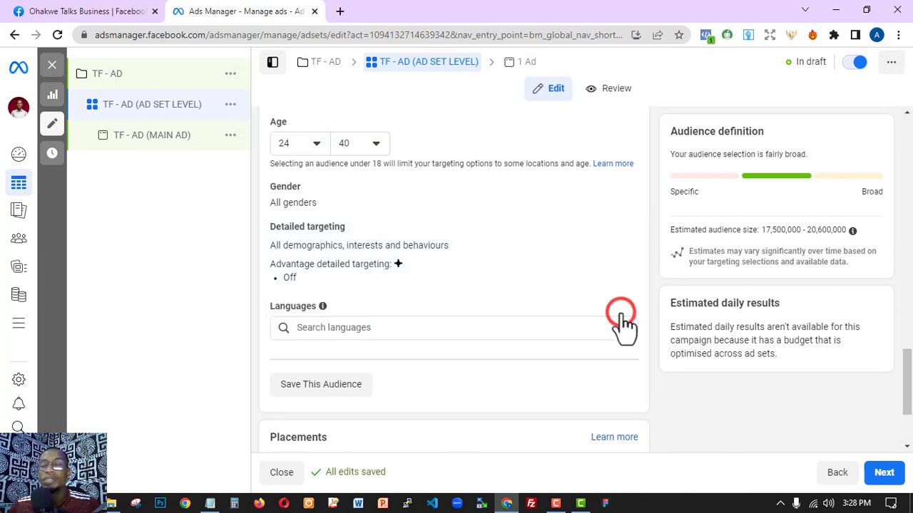
click(406, 327)
text(ENGLISH)
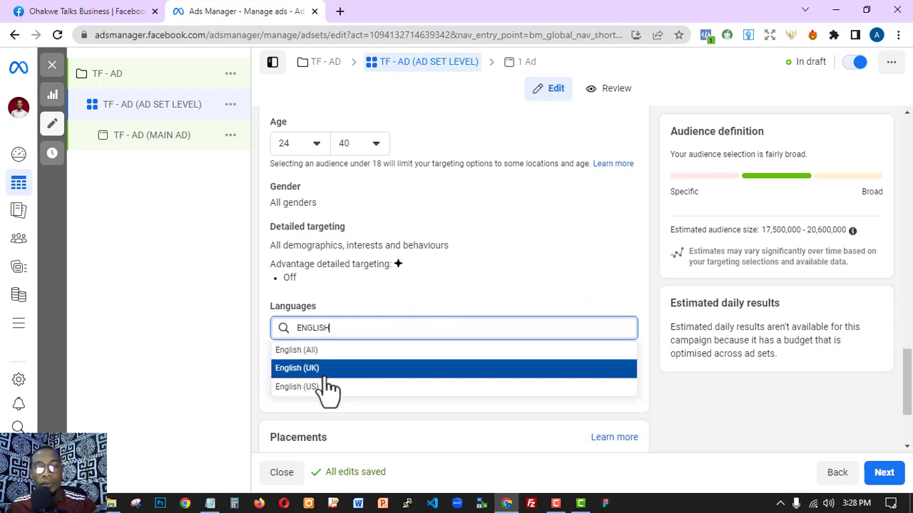
click(319, 349)
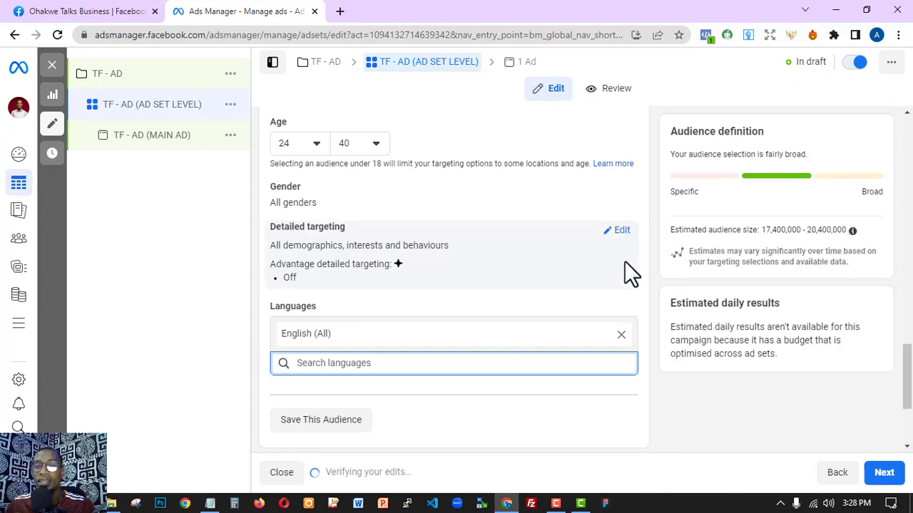
- Edit the audience's detailed targeting, enable Advantage detailed targeting, and add an exclusion section
click(618, 232)
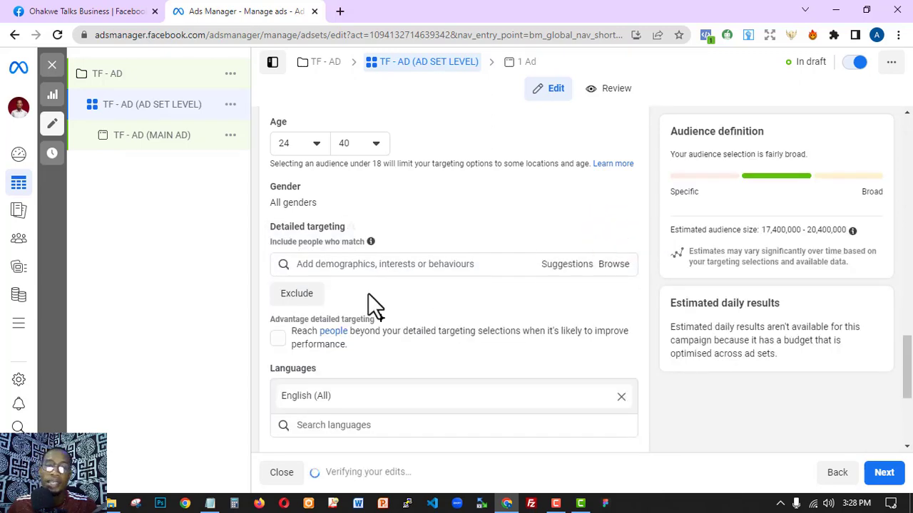
click(276, 338)
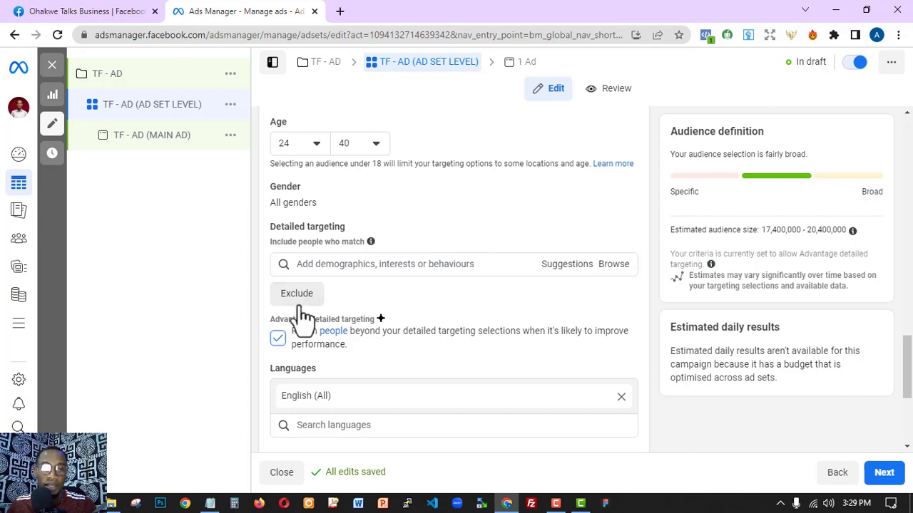
click(300, 300)
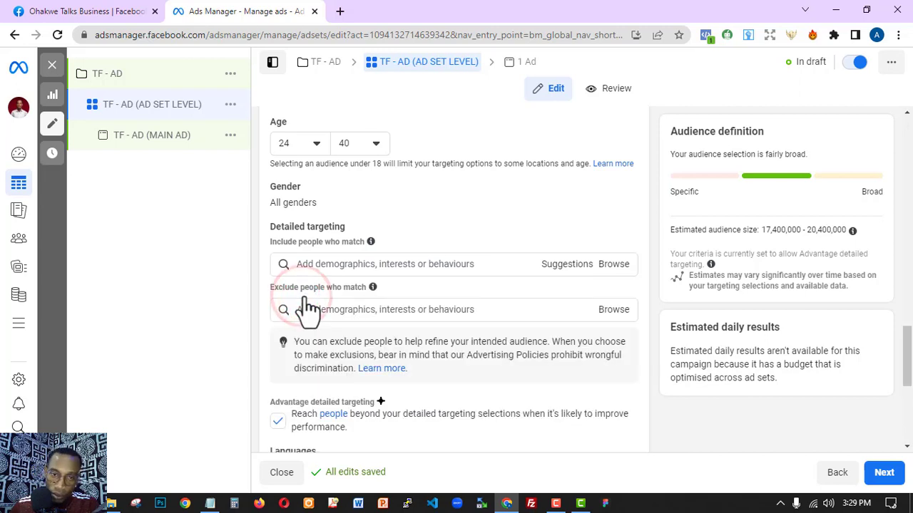
- Search the detailed targeting exclusions for investment
click(340, 309)
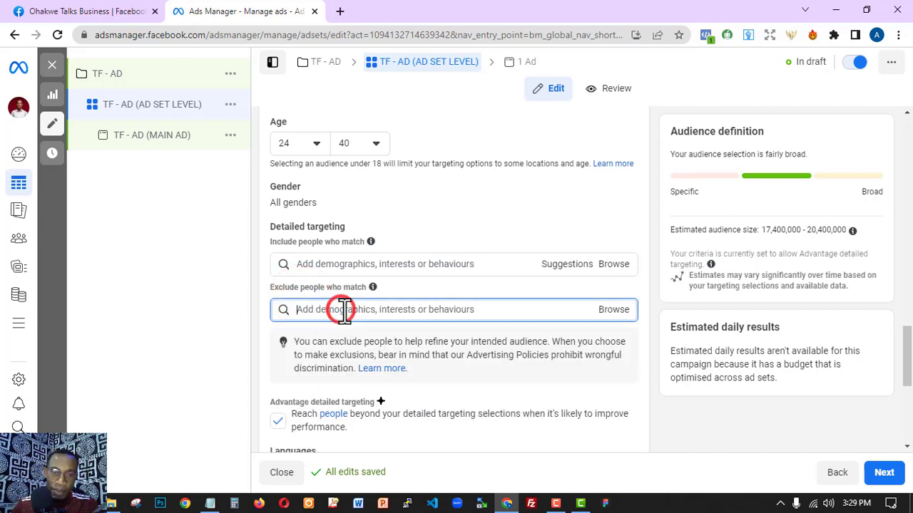
text(INVES)
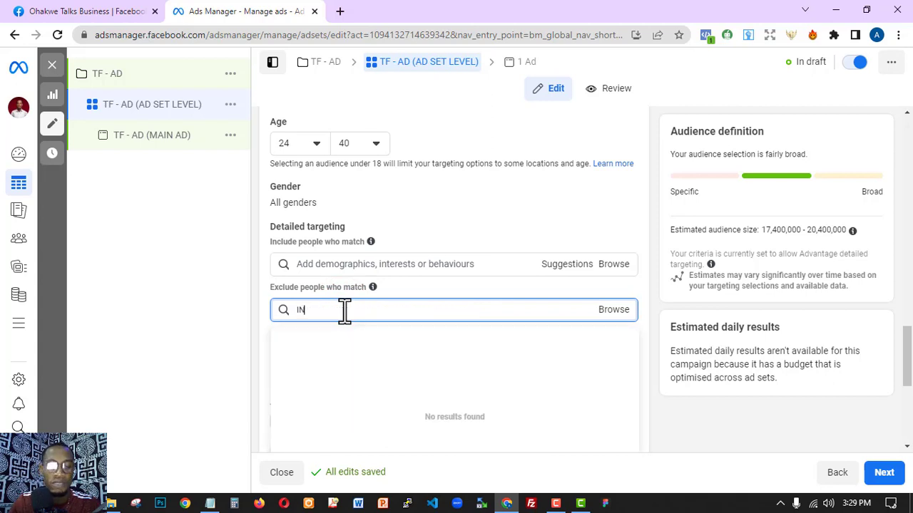
key(BackSpace)
key(BackSpace)
key(BackSpace)
key(BackSpace)
key(BackSpace)
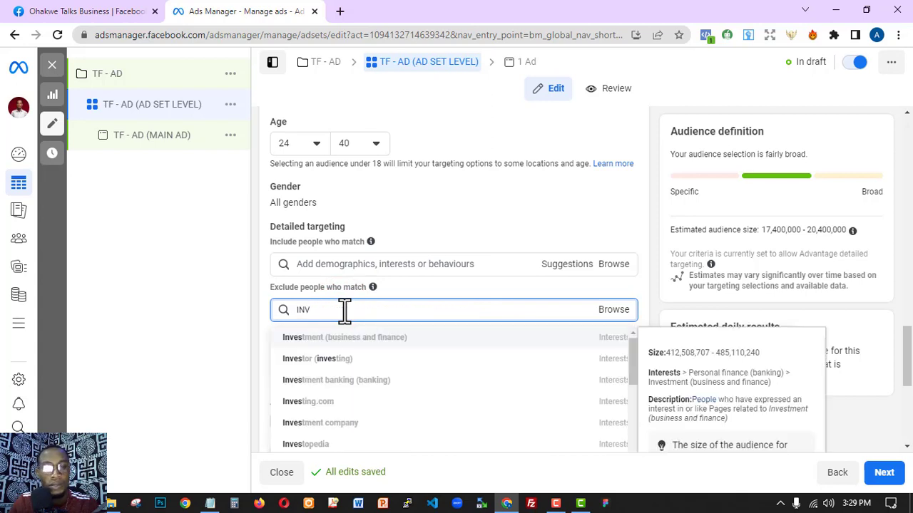
text(investment)
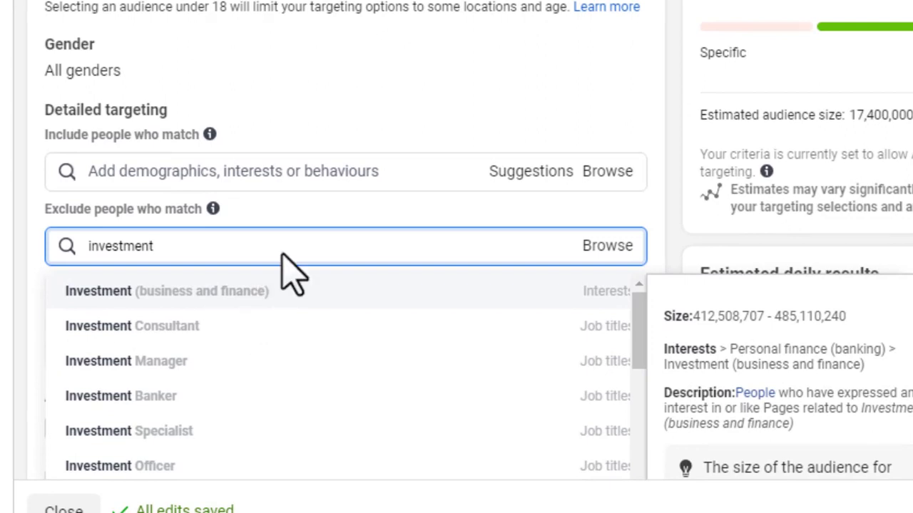
- Look through the matching exclusion options and exclude people interested in Investment (business and finance)
scroll(292, 160, down, 1)
scroll(303, 153, down, 1)
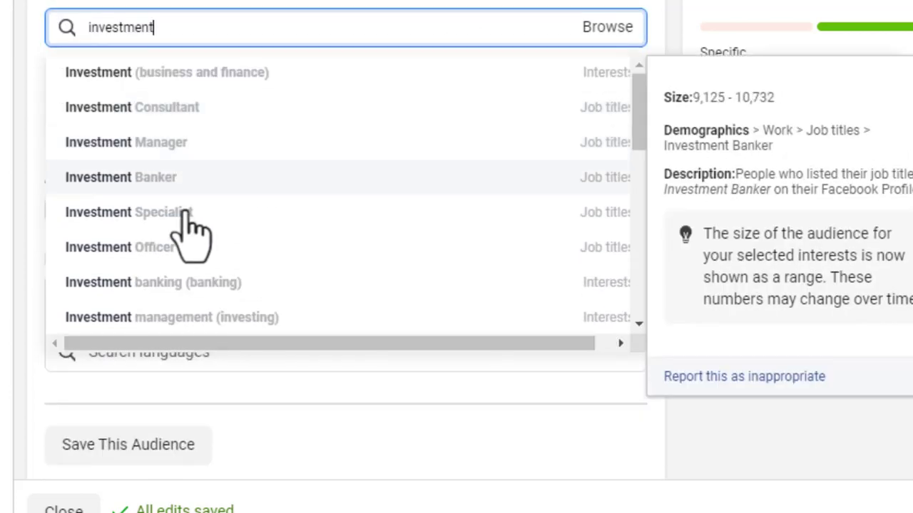
mouse_move(191, 215)
mouse_move(235, 260)
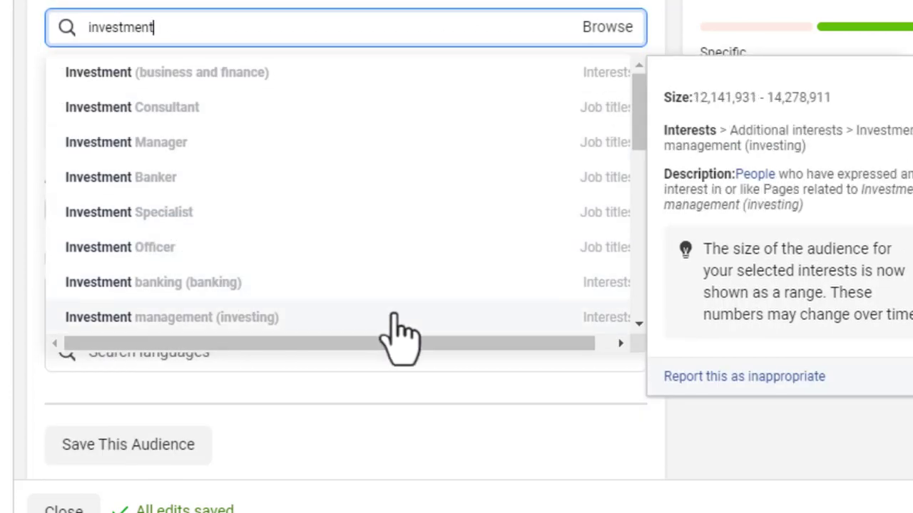
mouse_move(425, 277)
scroll(428, 282, down, 3)
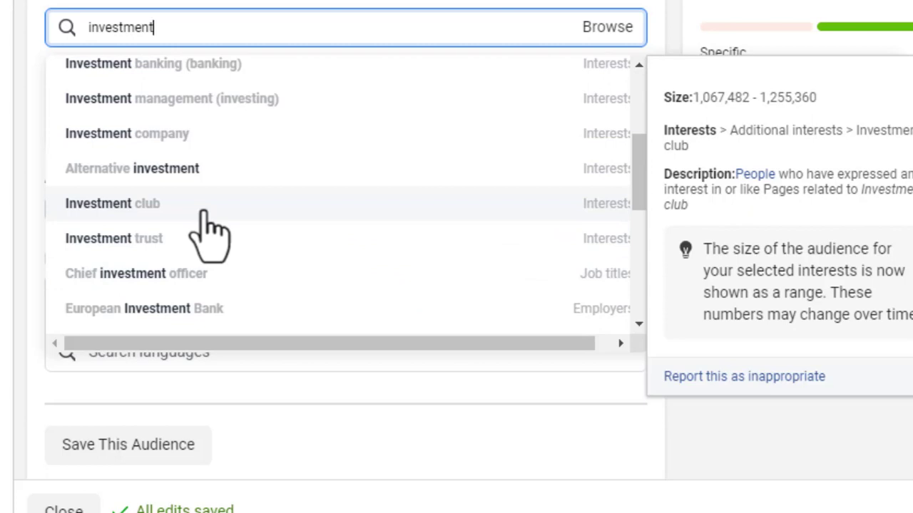
scroll(173, 253, up, 3)
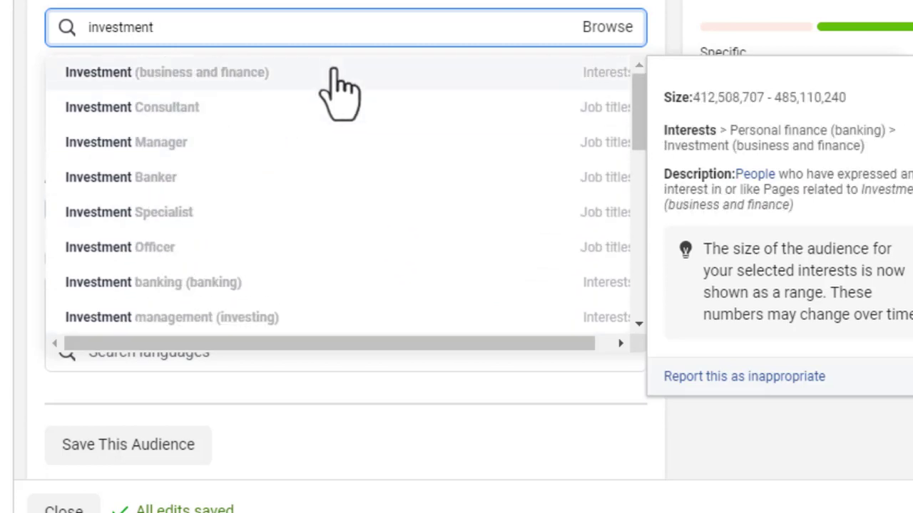
click(332, 70)
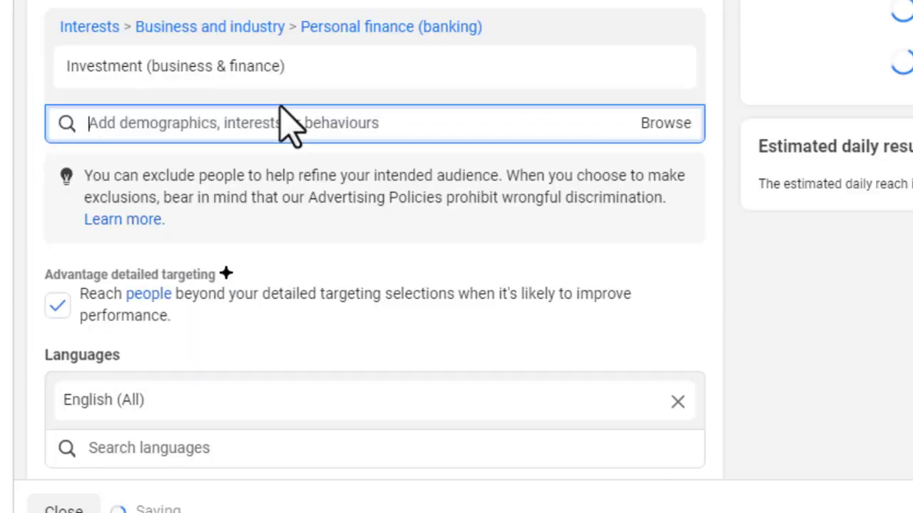
- Search the exclusions for investment again and exclude the job title Investment Banker
click(248, 127)
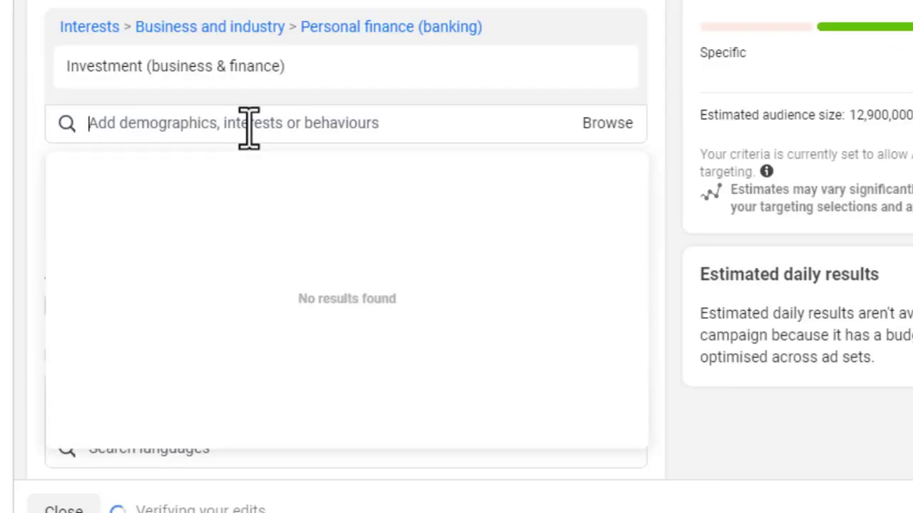
text(in)
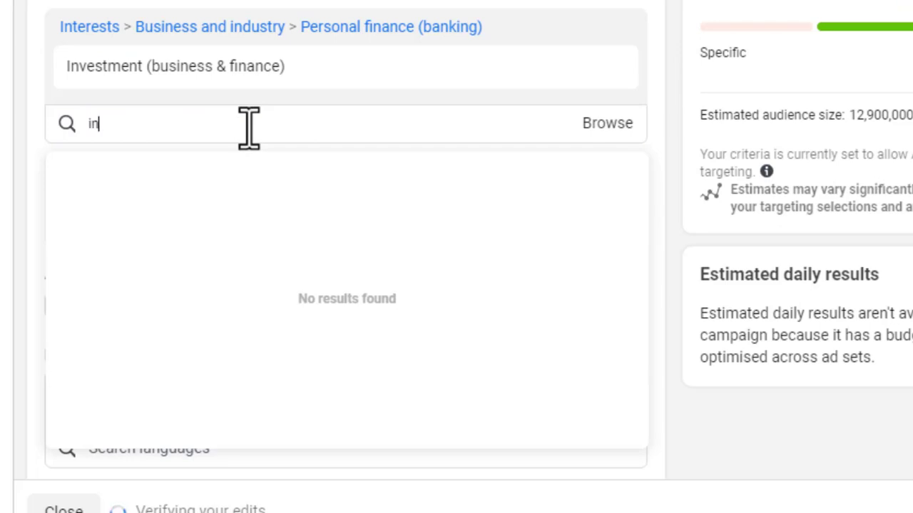
text(vestmnet)
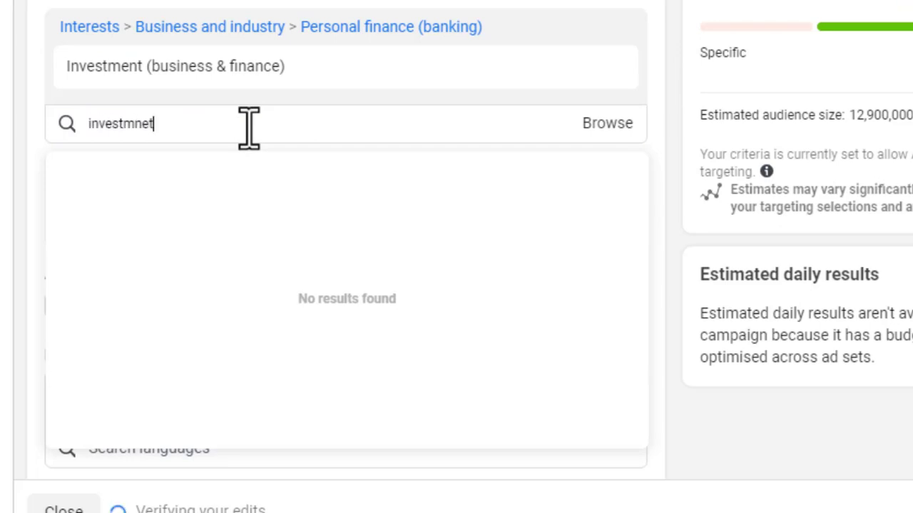
key(BackSpace)
key(BackSpace)
key(BackSpace)
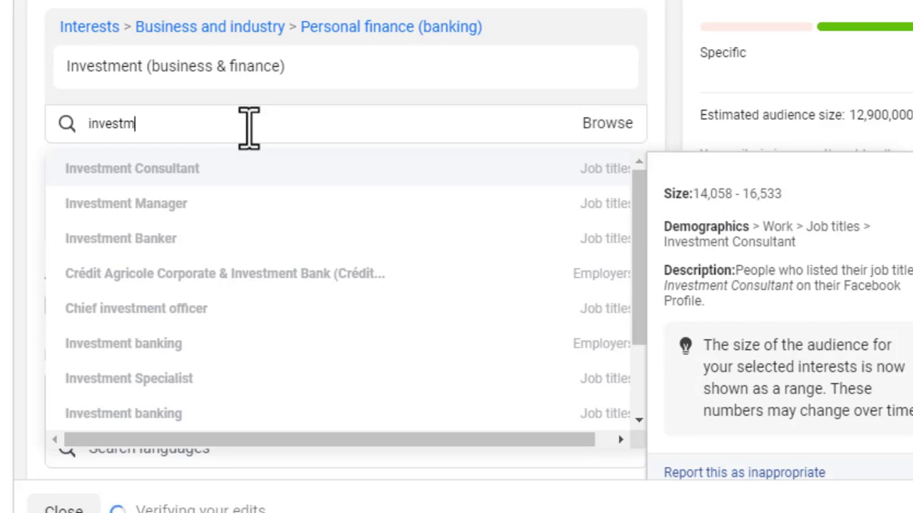
text(ent)
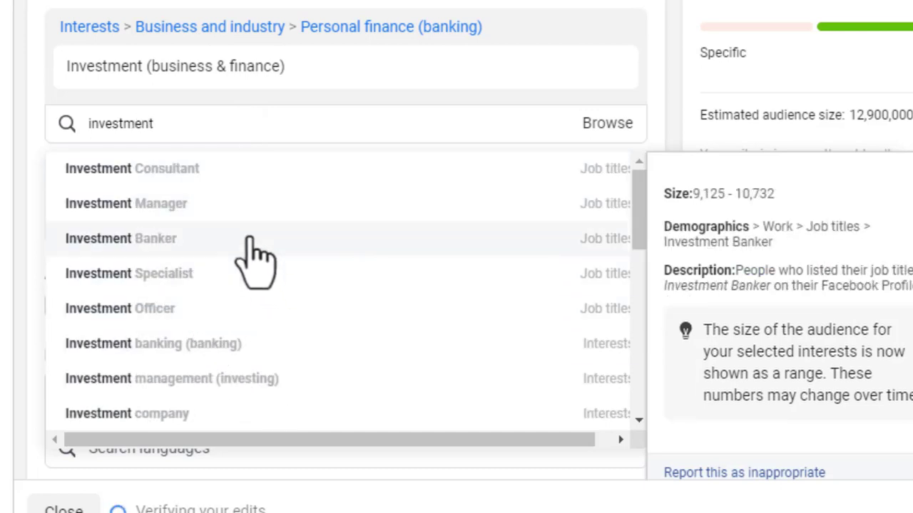
click(250, 235)
mouse_move(385, 68)
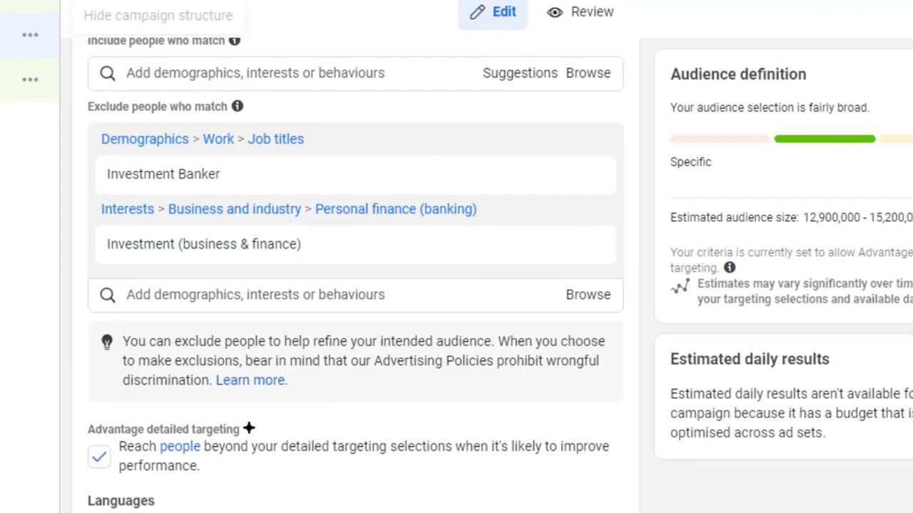
click(364, 303)
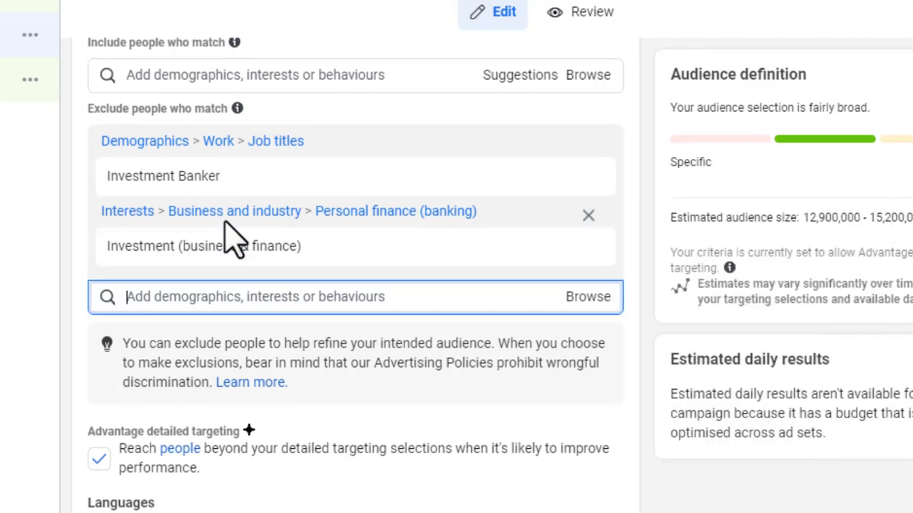
- Show the targeting suggestions for people to include, look through them, and add the interest Business opportunity
scroll(231, 239, up, 2)
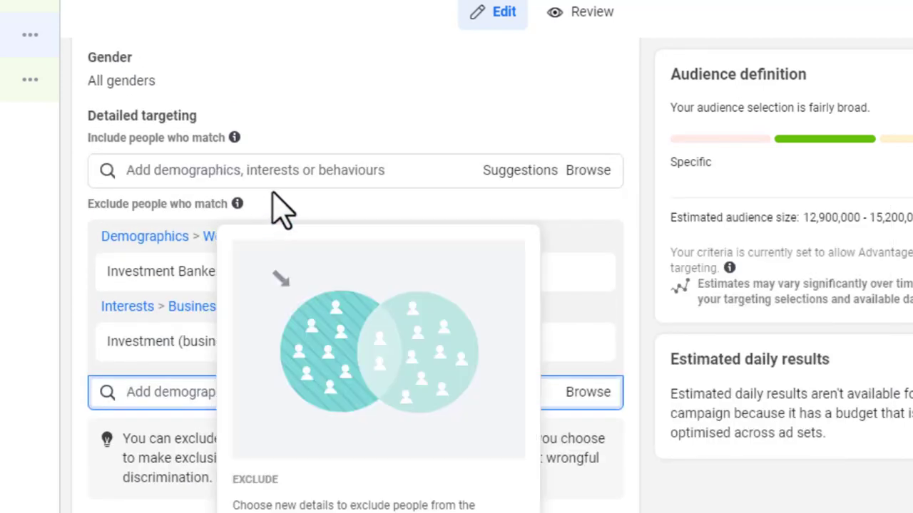
click(286, 172)
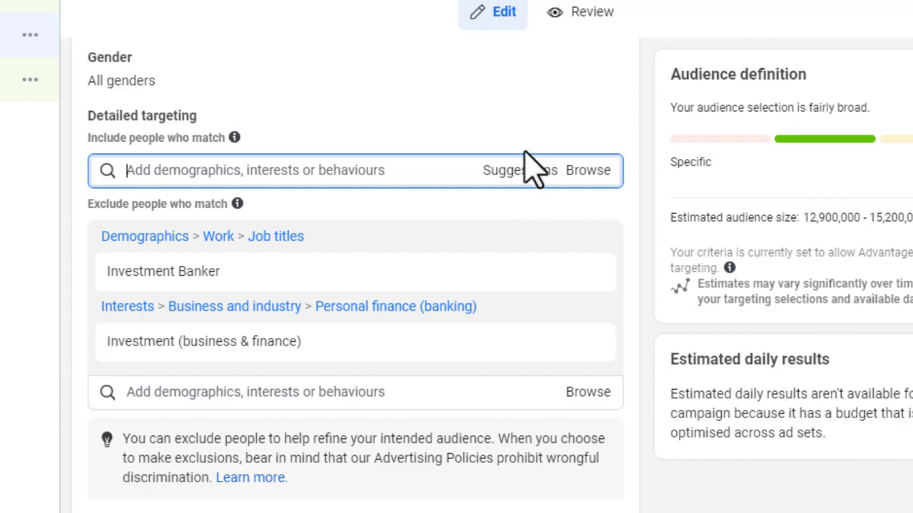
click(513, 169)
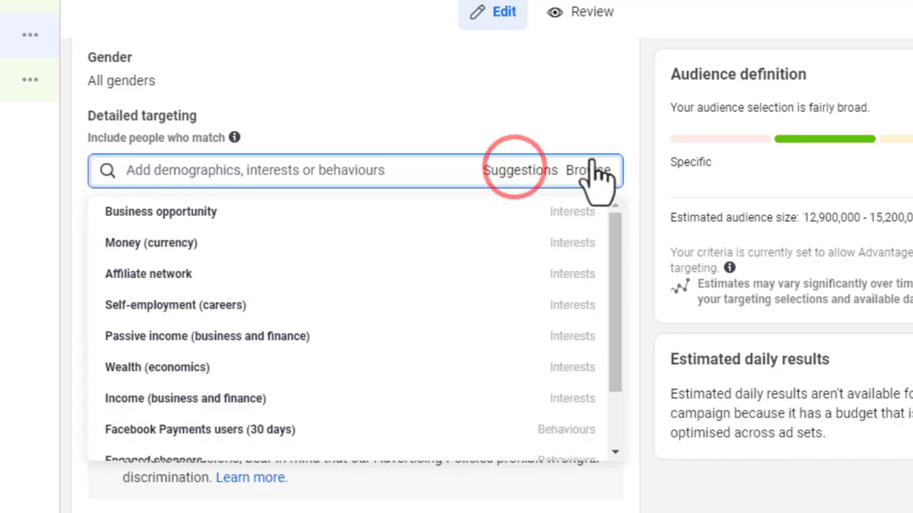
mouse_move(179, 215)
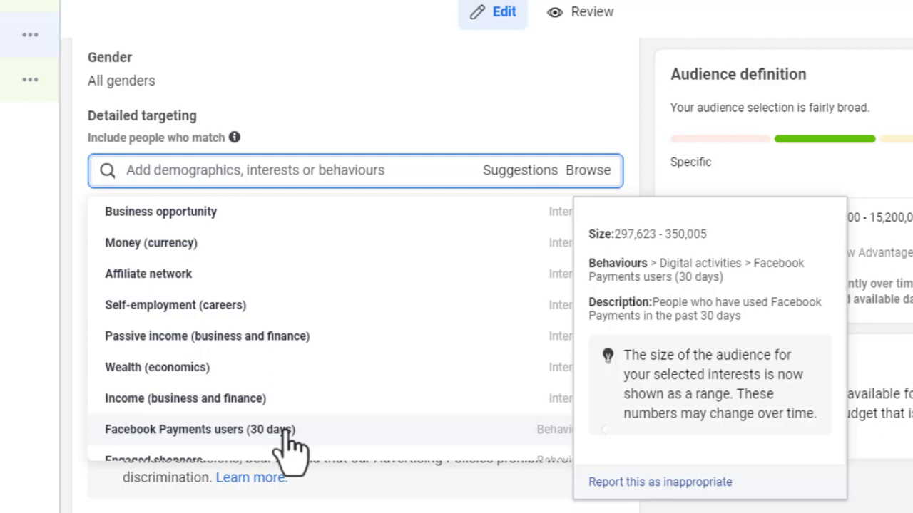
scroll(299, 442, down, 1)
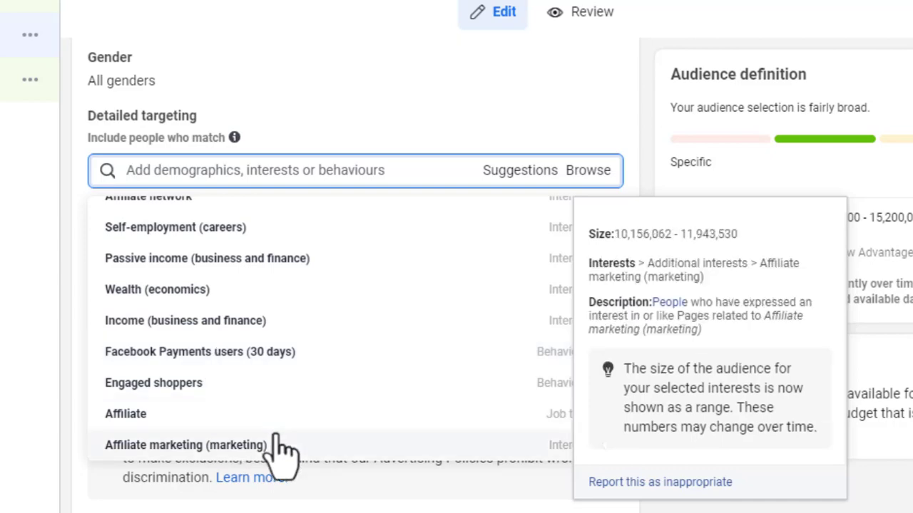
scroll(281, 450, down, 2)
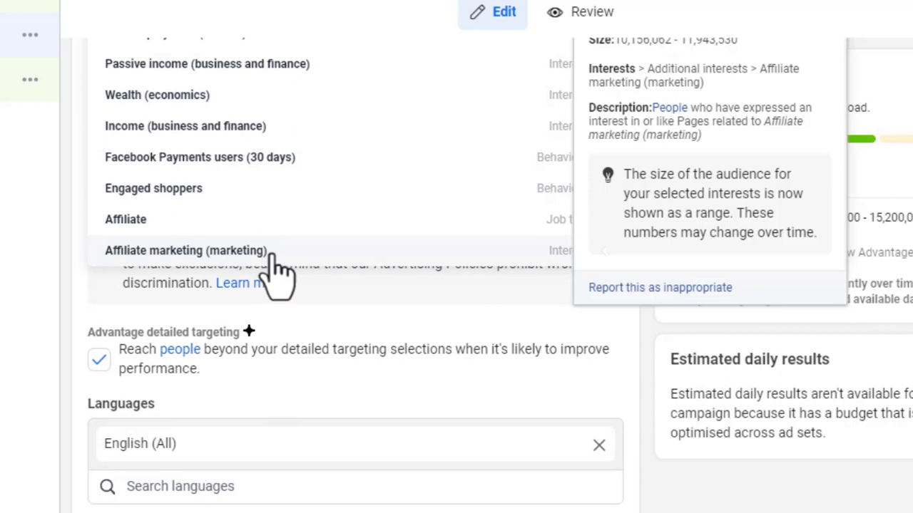
scroll(92, 295, up, 1)
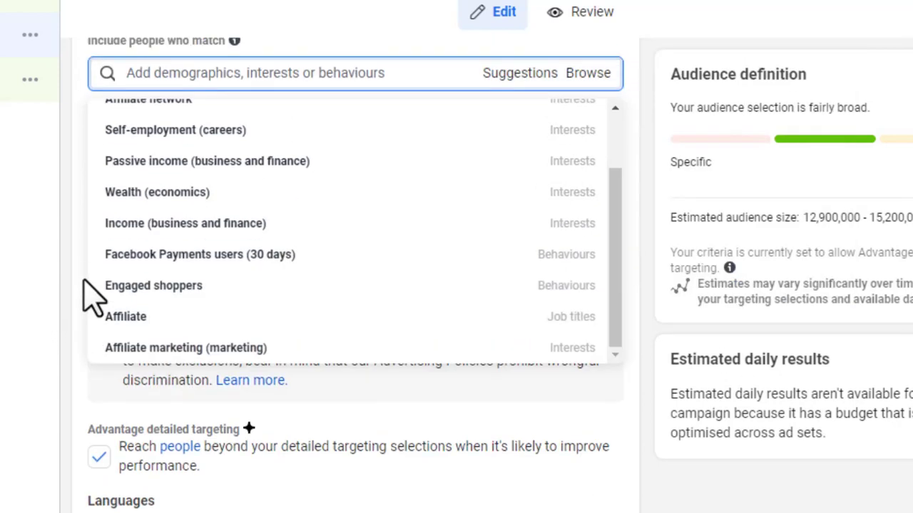
scroll(93, 296, up, 1)
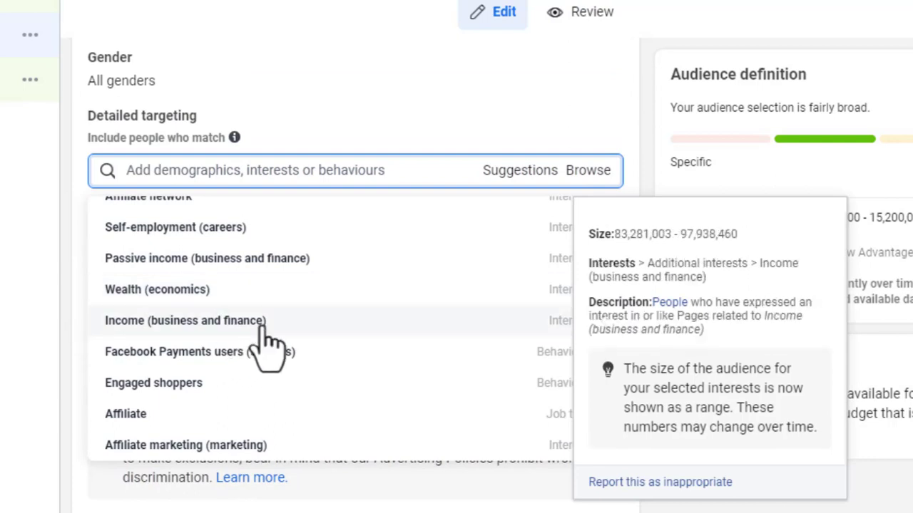
scroll(269, 328, up, 1)
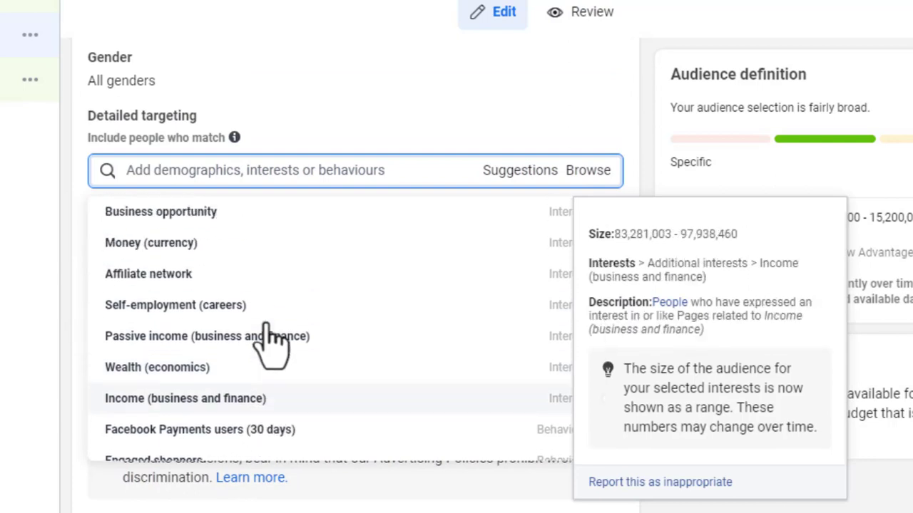
click(212, 212)
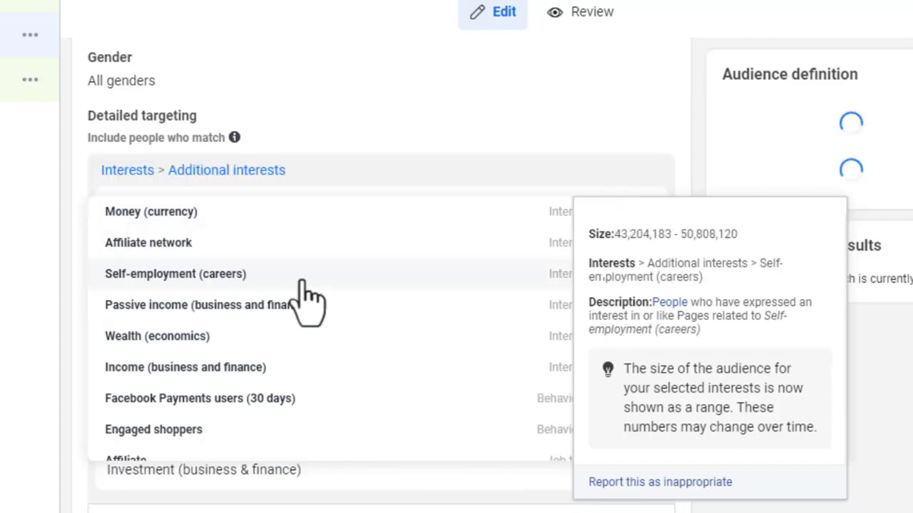
- Review the Custom Audiences, location and age settings, and examine the updated targeting suggestions for the included audience
scroll(111, 292, up, 5)
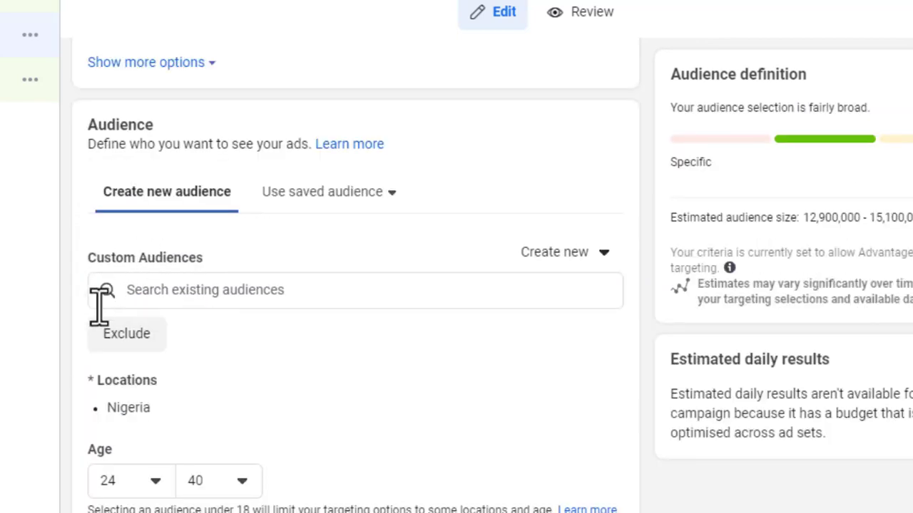
scroll(100, 306, down, 7)
mouse_move(191, 203)
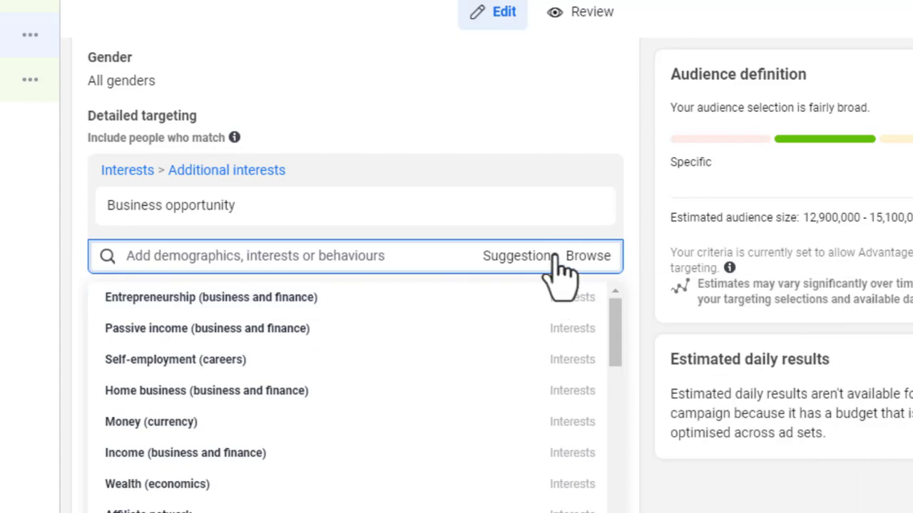
scroll(633, 151, down, 3)
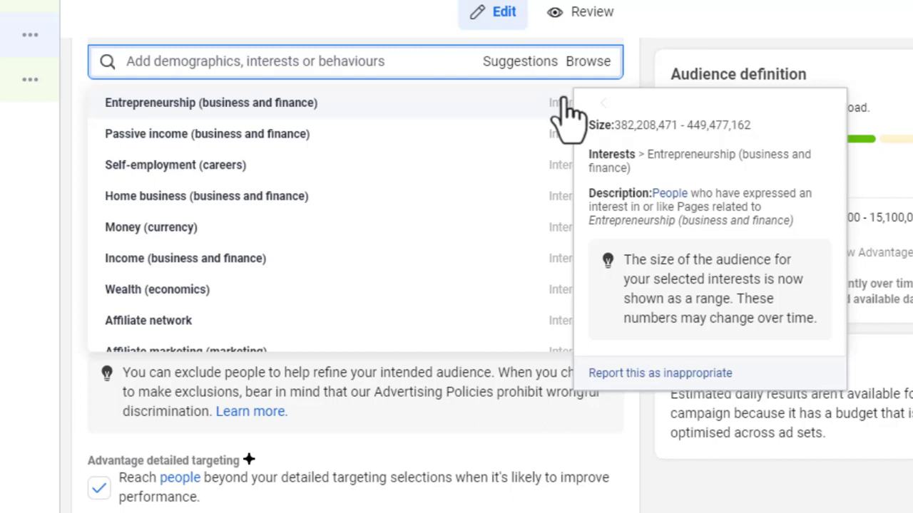
scroll(499, 199, down, 7)
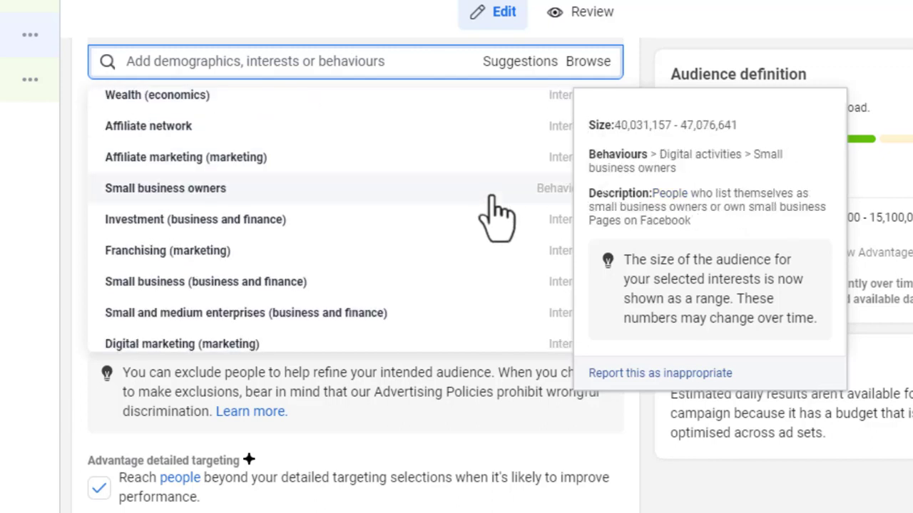
scroll(507, 210, up, 2)
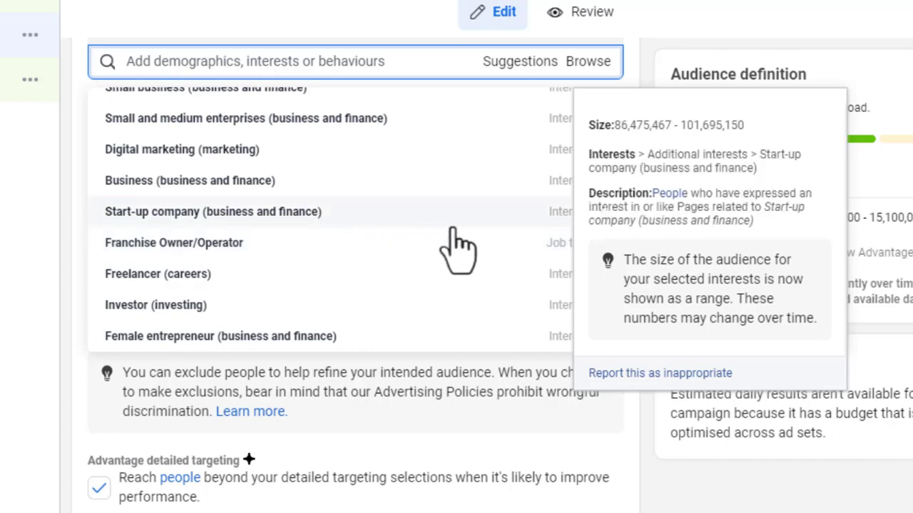
scroll(517, 224, down, 2)
scroll(517, 223, down, 3)
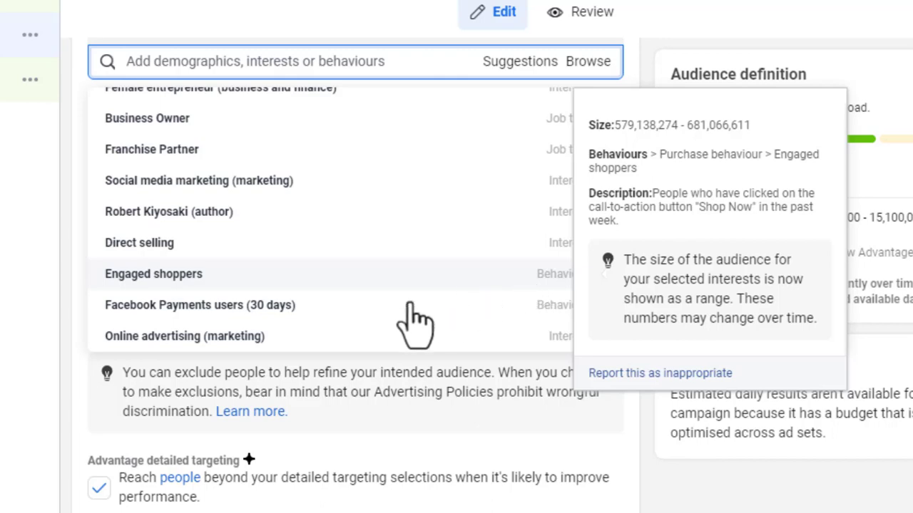
- Add the suggested interests Entrepreneurship, Home business and Passive income (business and finance) to the people included in detailed targeting
scroll(407, 313, down, 4)
scroll(72, 210, up, 5)
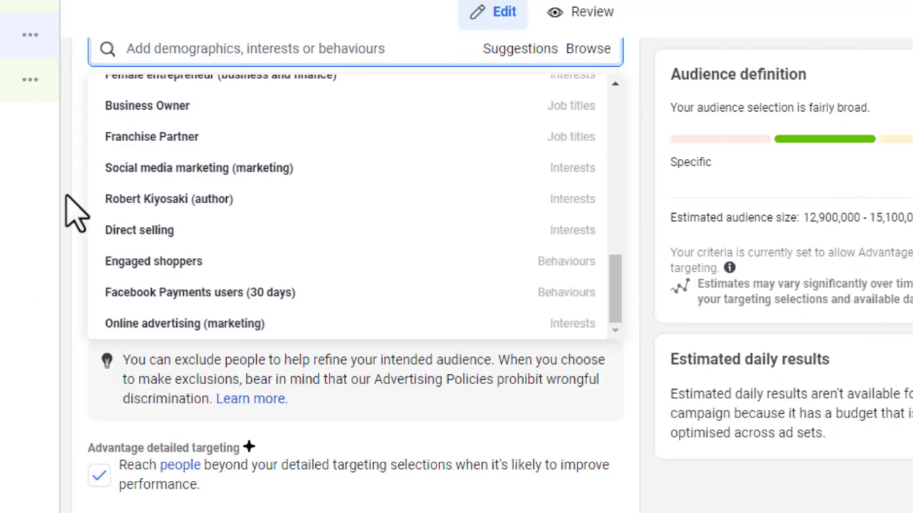
scroll(261, 296, up, 3)
scroll(260, 298, up, 5)
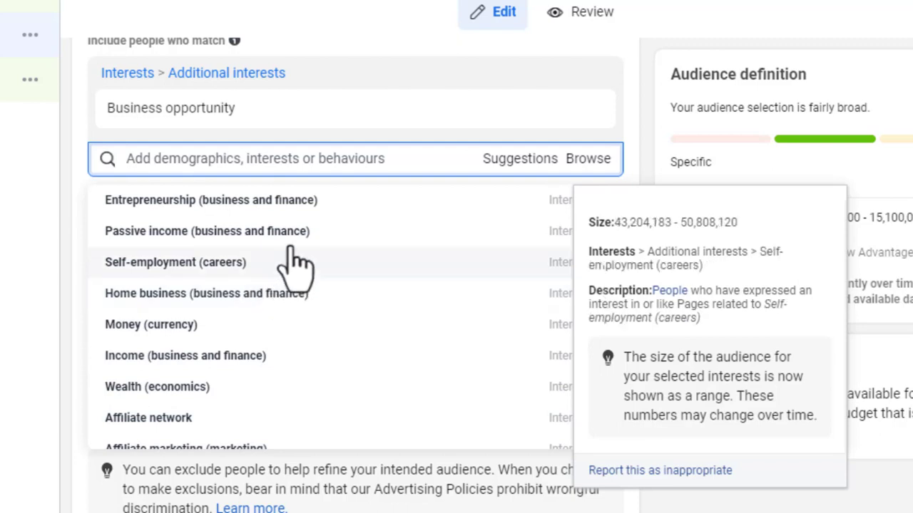
click(298, 205)
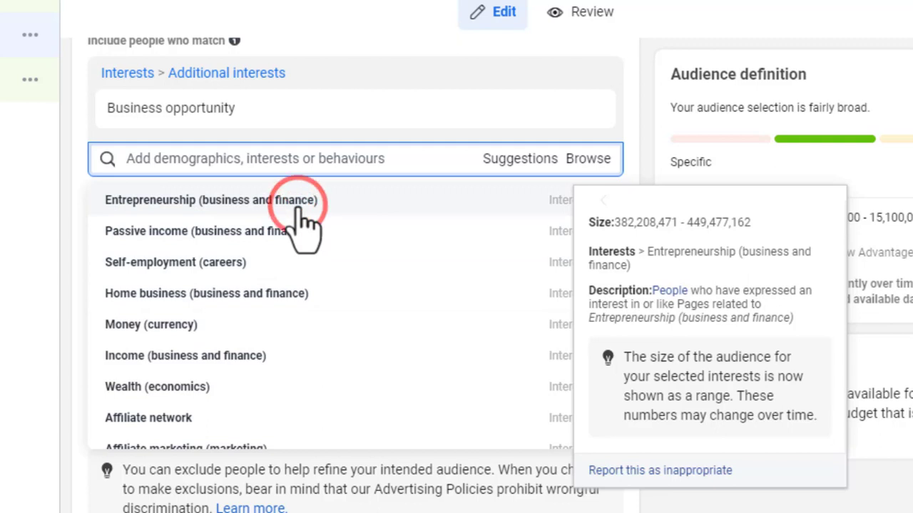
click(299, 211)
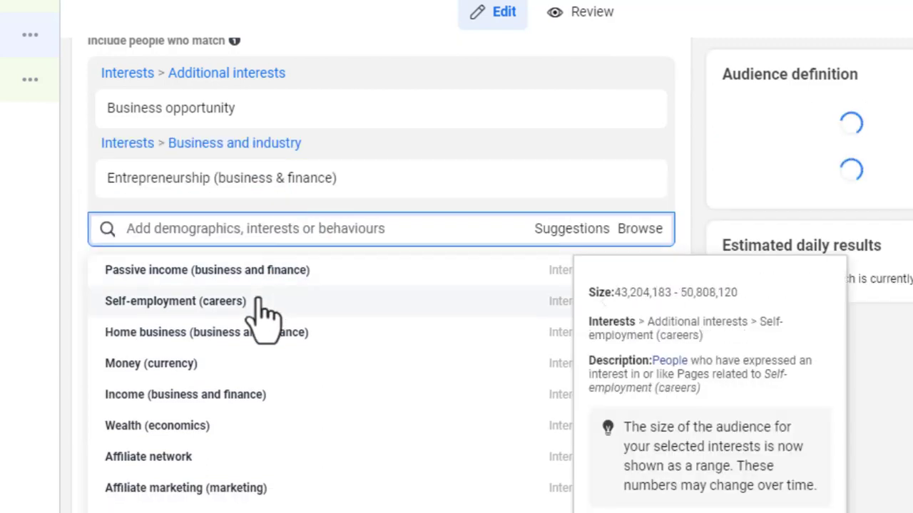
click(268, 394)
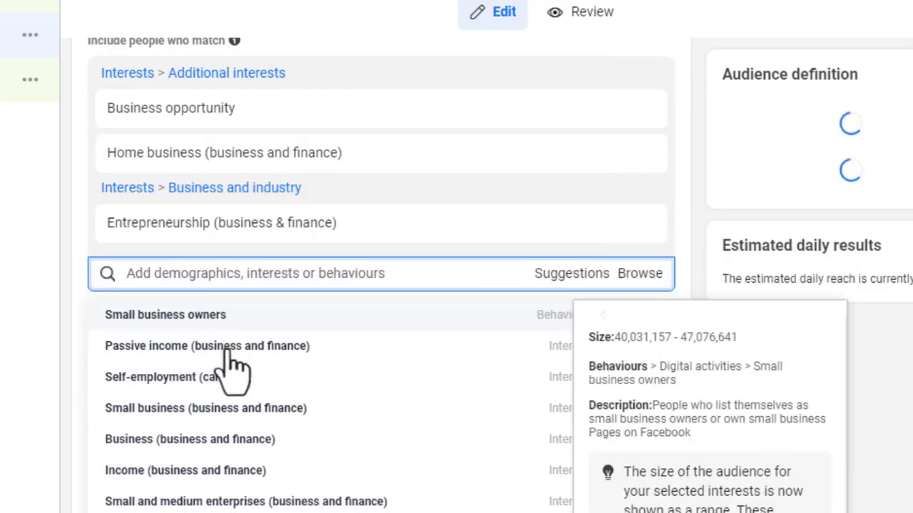
click(228, 345)
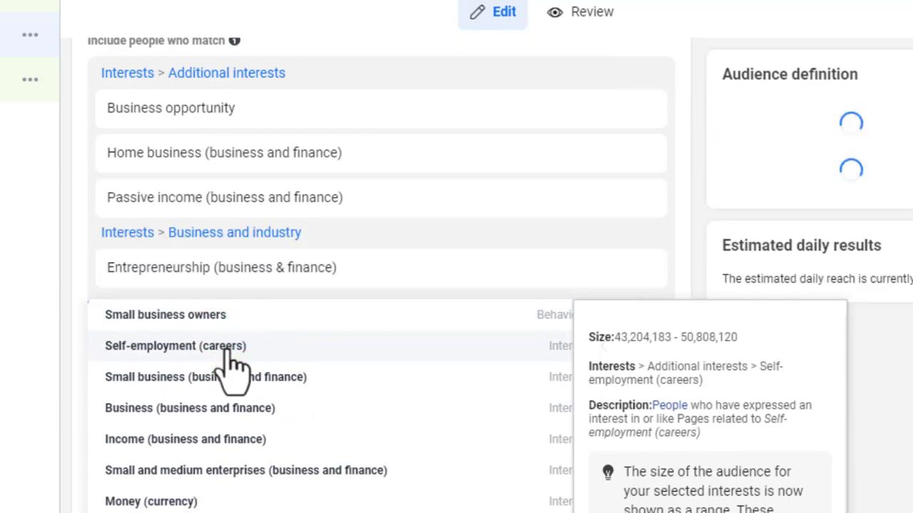
click(62, 259)
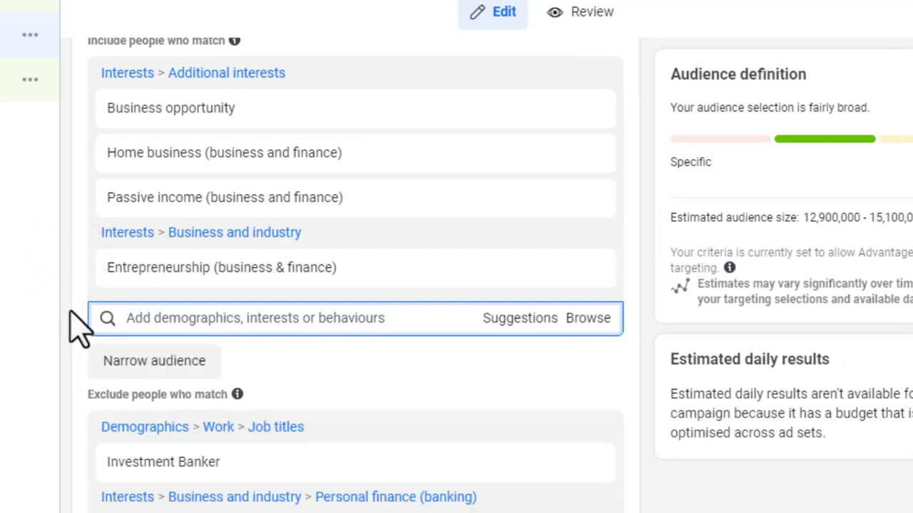
- Review the location, age and included interests, and add a condition that narrows the audience
mouse_move(294, 242)
scroll(304, 281, up, 5)
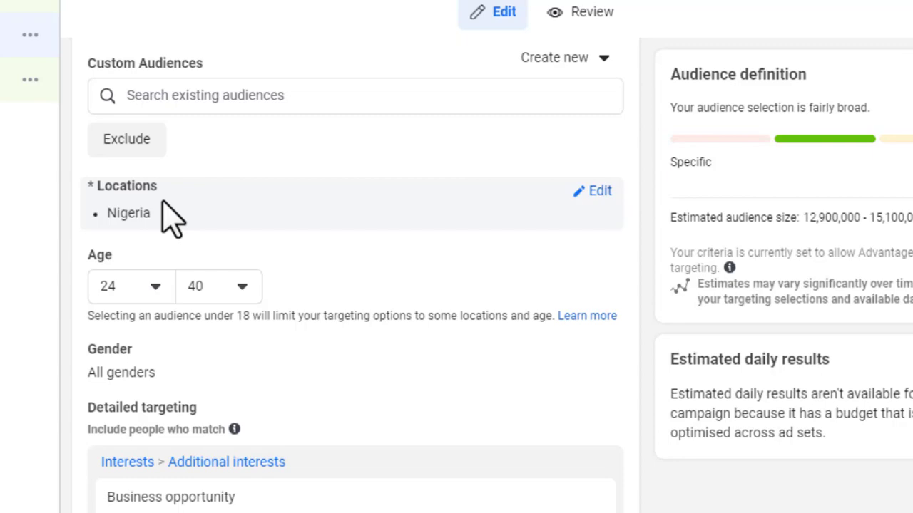
scroll(214, 228, down, 3)
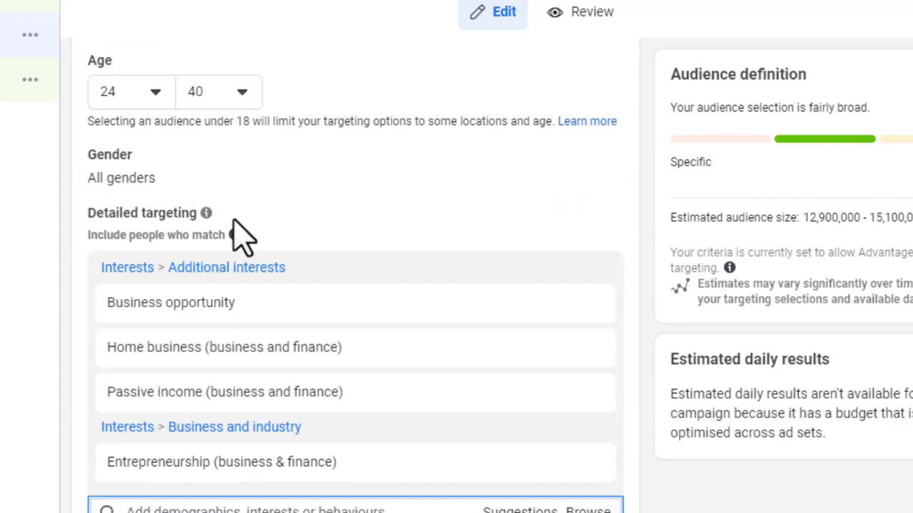
scroll(285, 321, down, 3)
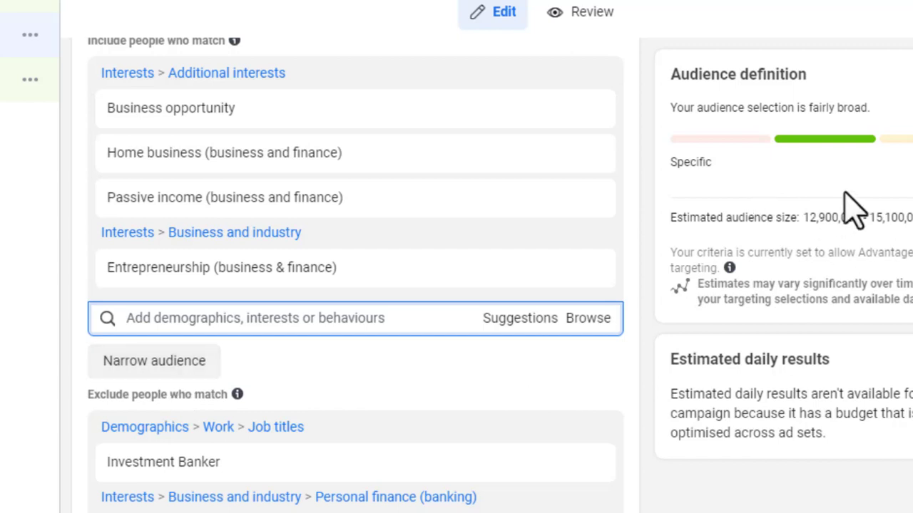
click(175, 362)
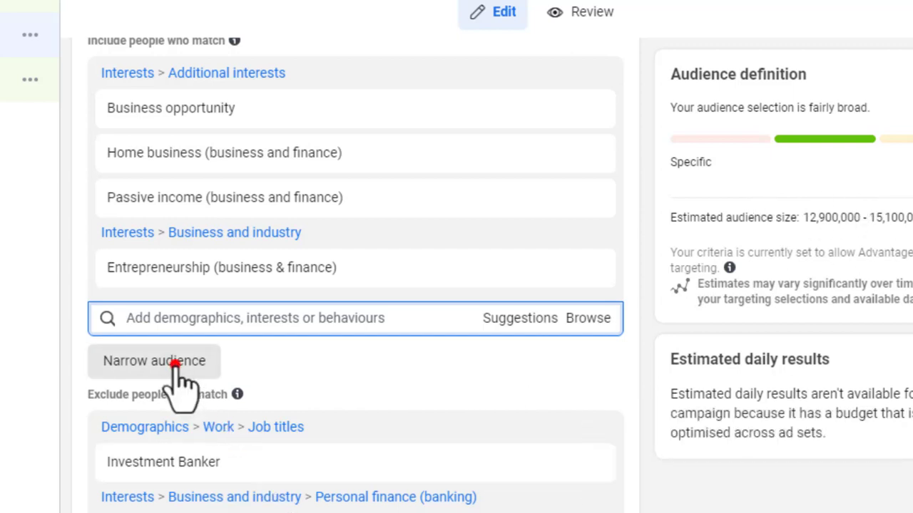
scroll(482, 423, down, 3)
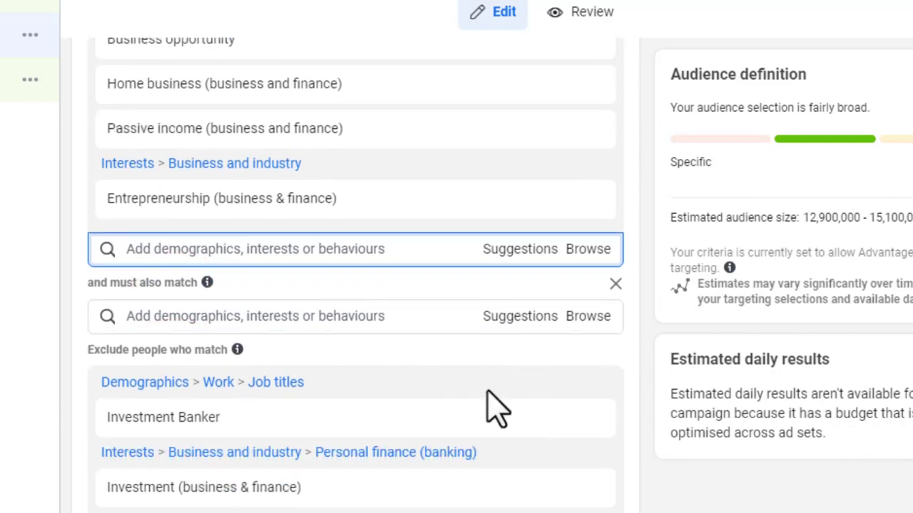
- Search for money in the narrowing condition and require people to also match the interest Money (currency)
click(376, 193)
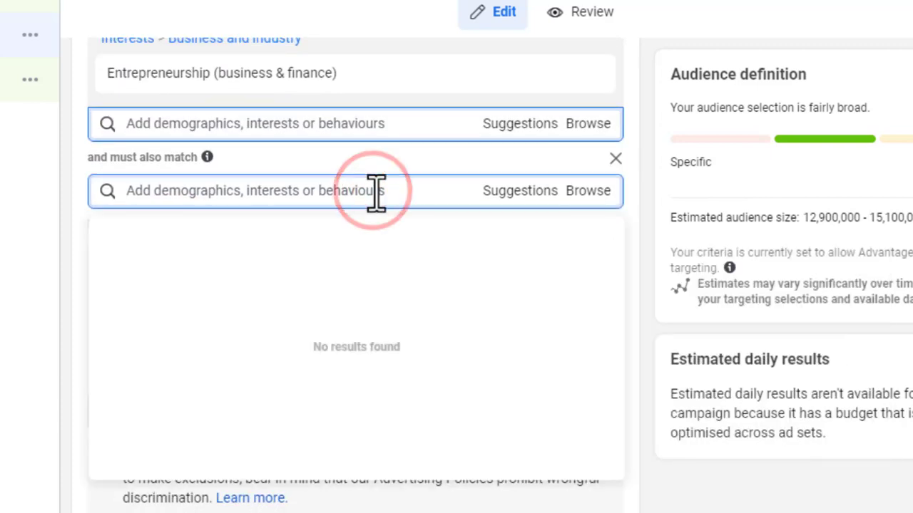
text(money)
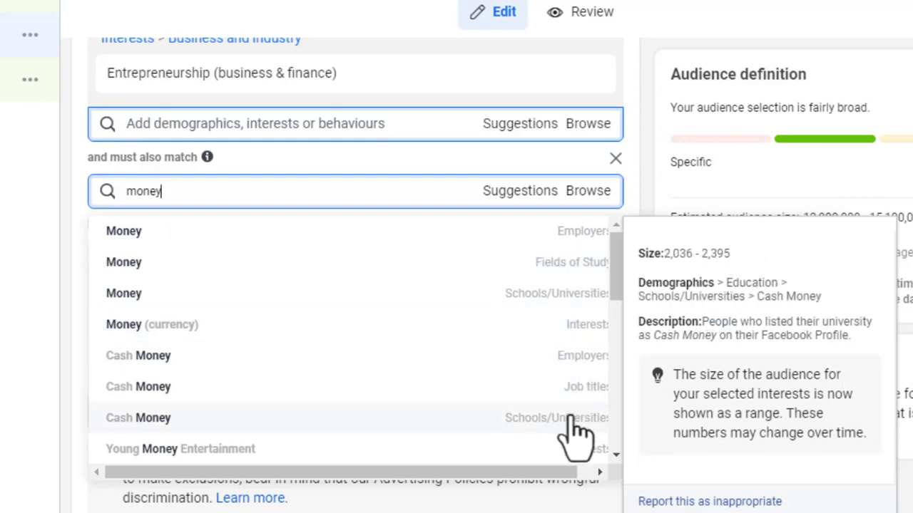
scroll(422, 355, down, 2)
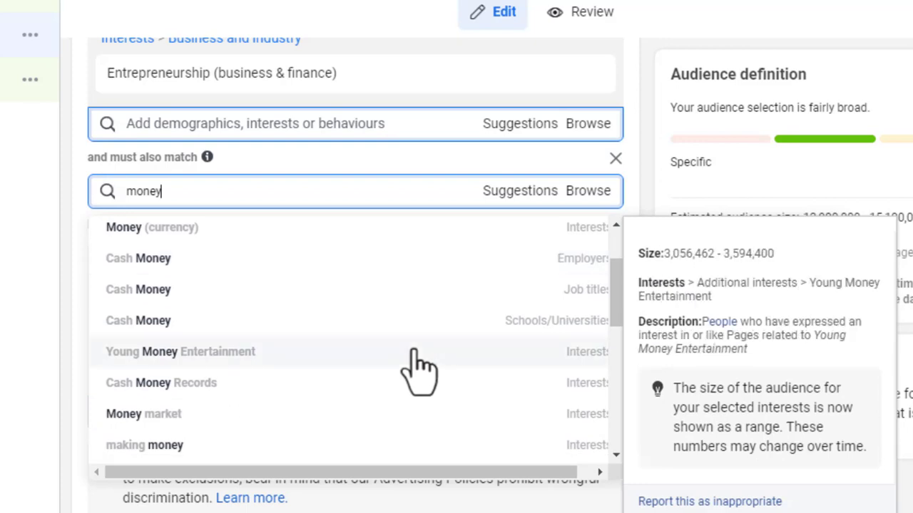
scroll(493, 367, up, 2)
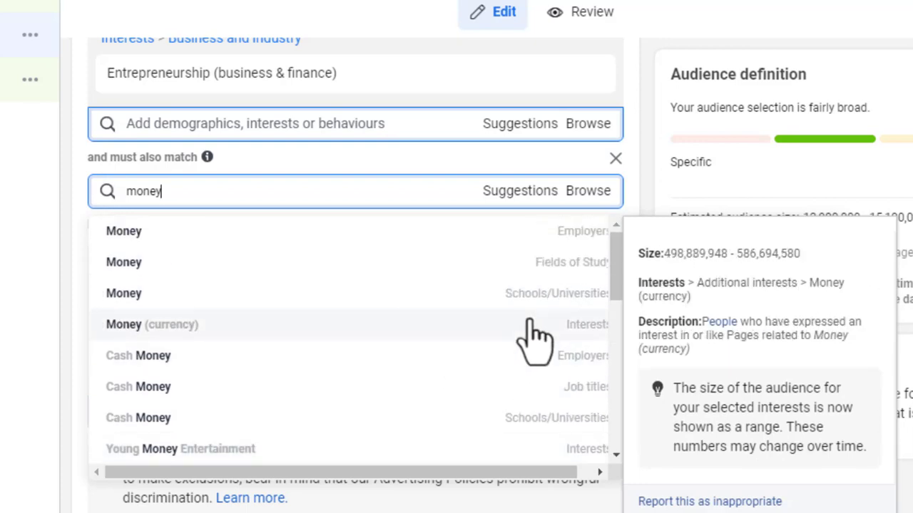
click(455, 322)
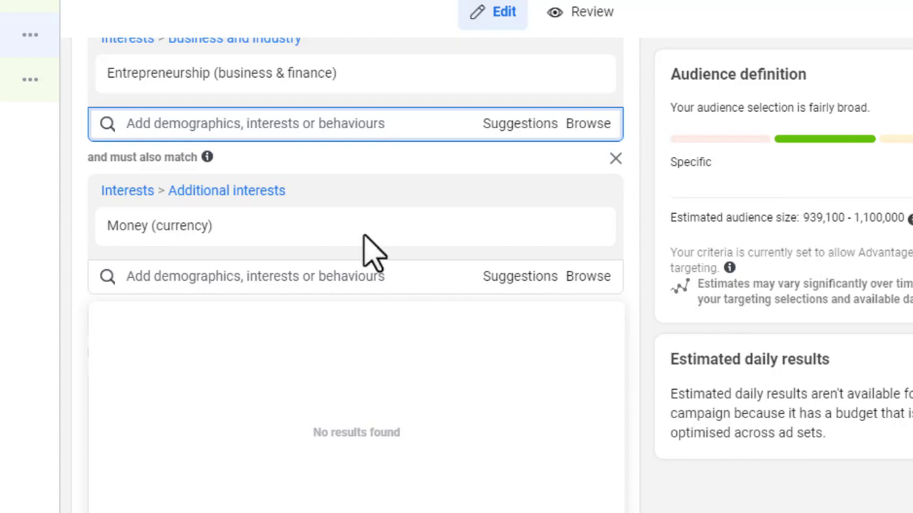
mouse_move(199, 223)
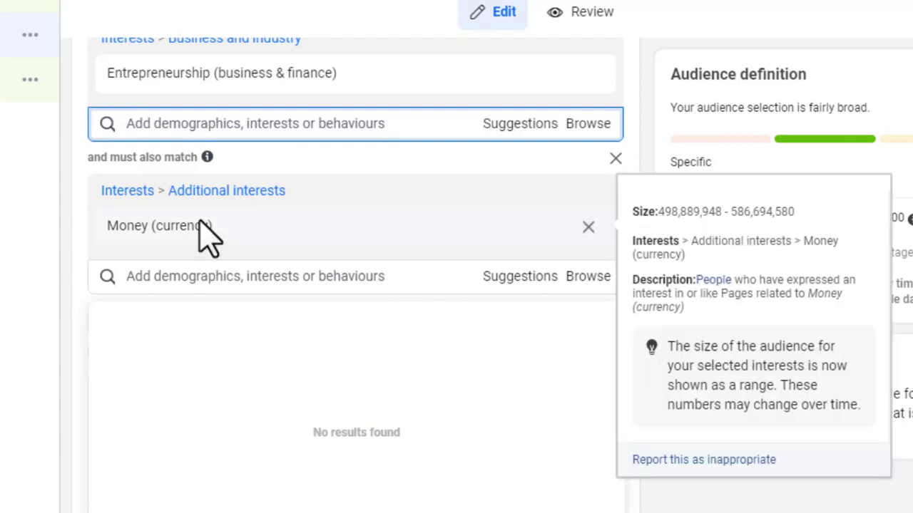
click(69, 246)
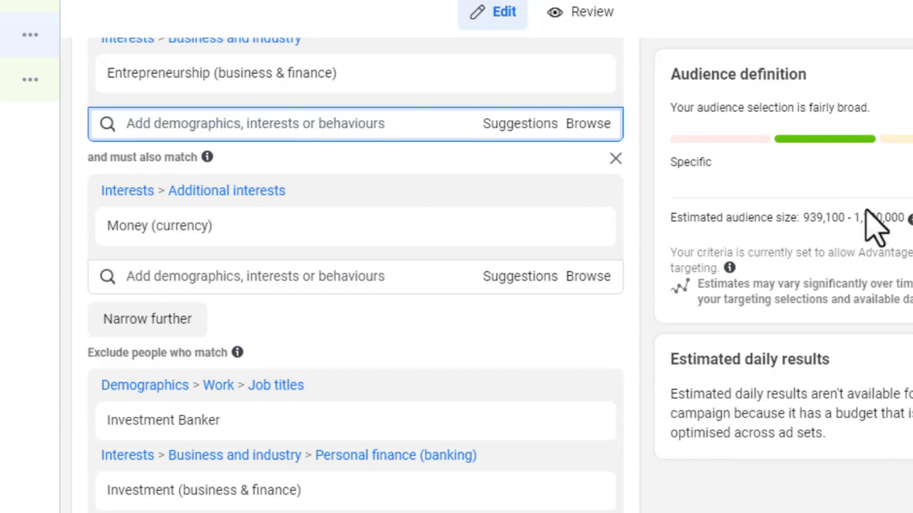
- Review the ad set's location, age, included interests, narrowing condition, exclusions and language against the estimated audience size
scroll(864, 211, up, 4)
scroll(865, 212, down, 3)
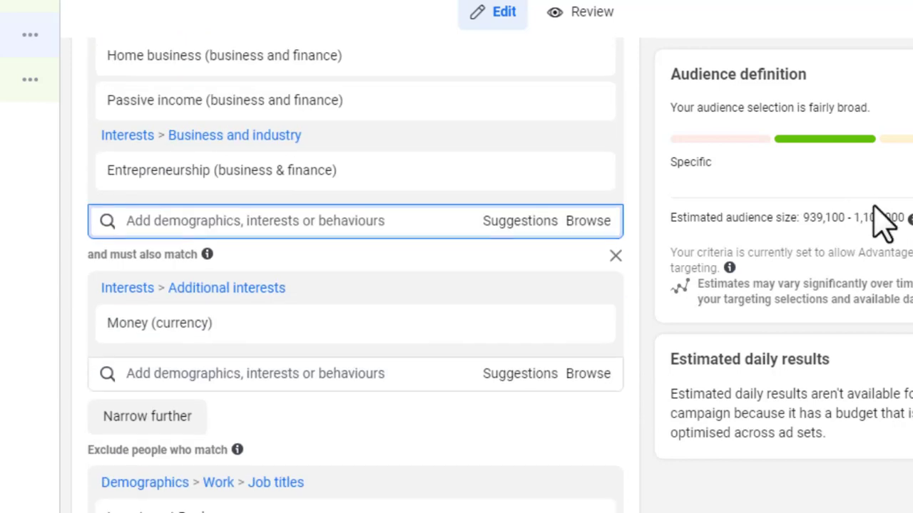
scroll(877, 214, up, 5)
mouse_move(454, 130)
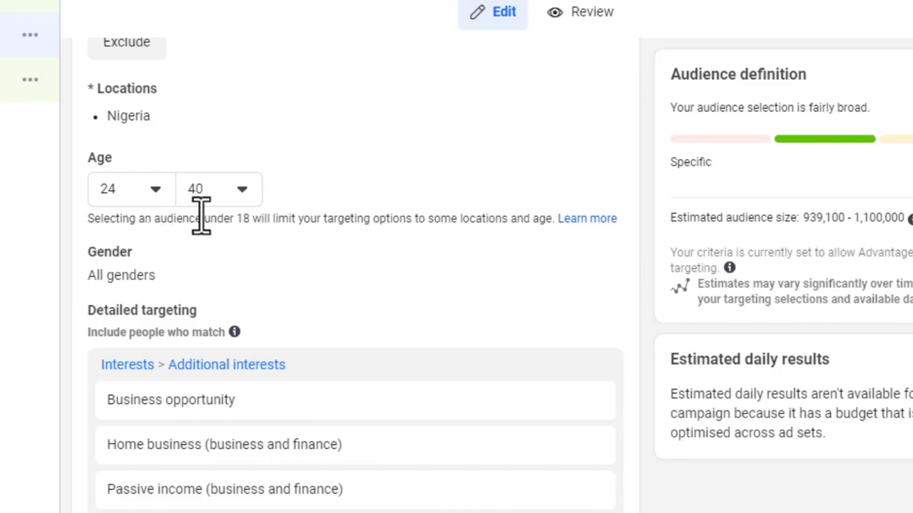
scroll(214, 217, down, 3)
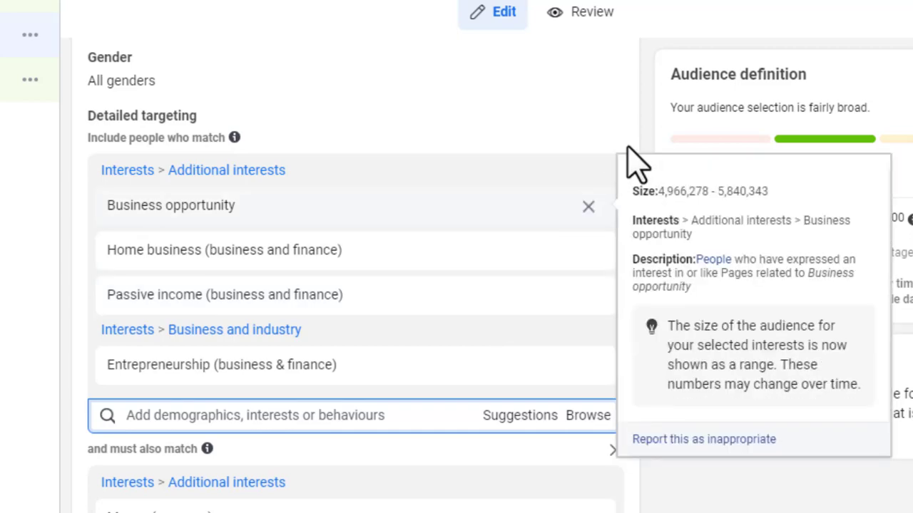
scroll(656, 150, down, 4)
scroll(659, 157, down, 1)
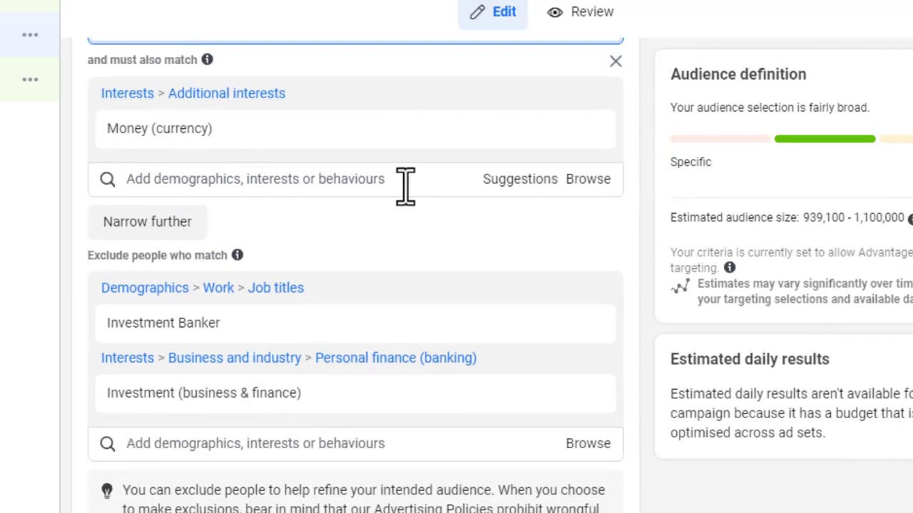
scroll(414, 213, down, 4)
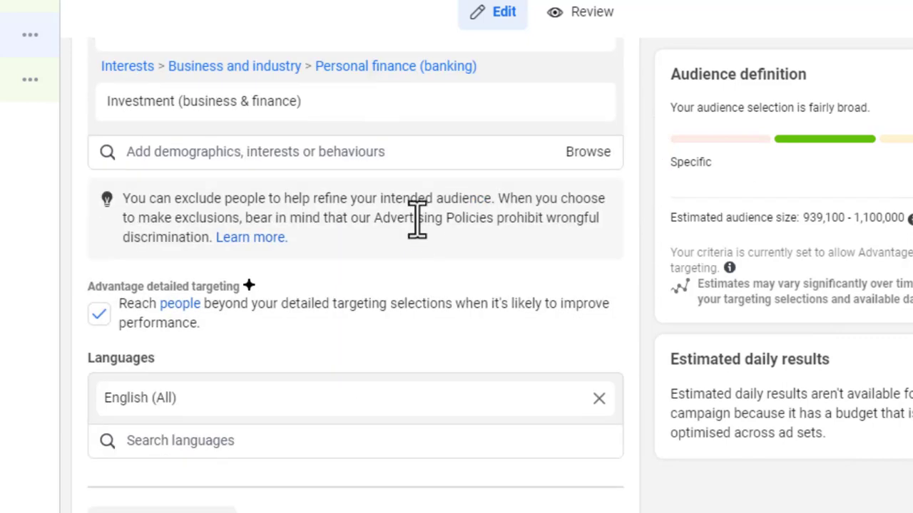
scroll(395, 244, up, 5)
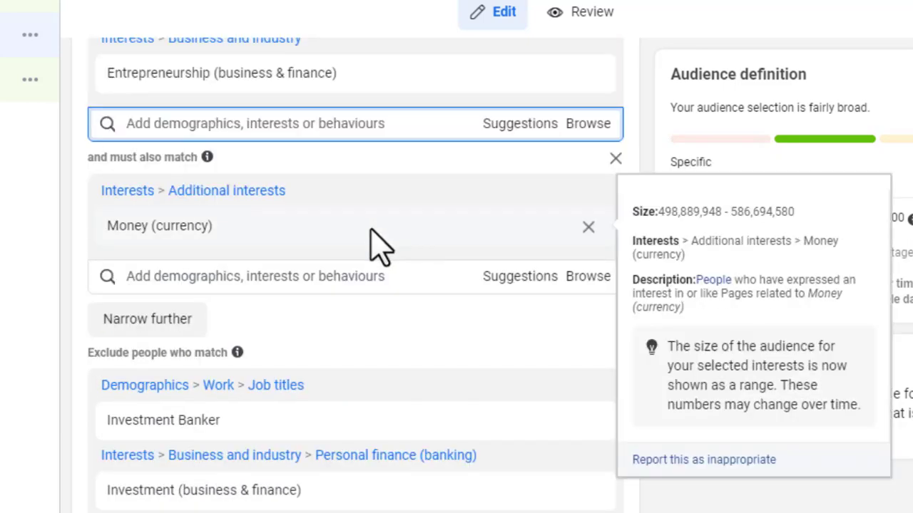
scroll(302, 175, up, 3)
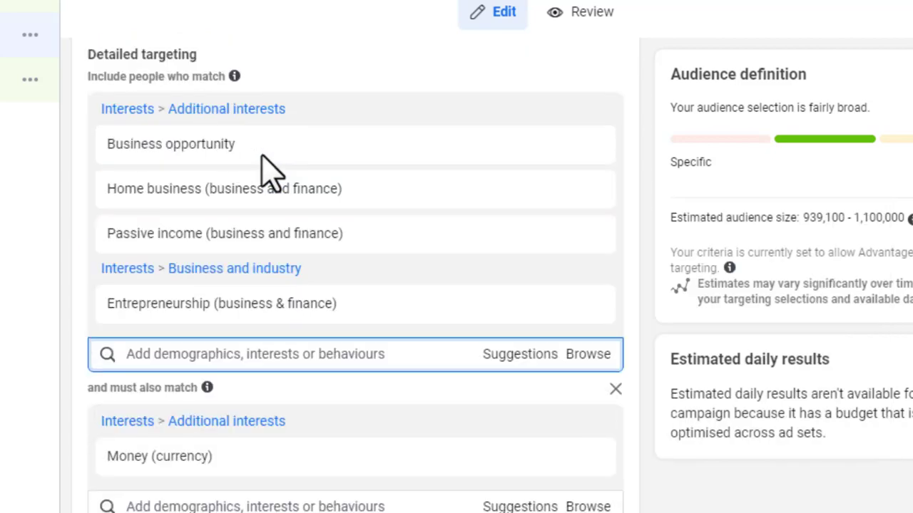
mouse_move(206, 207)
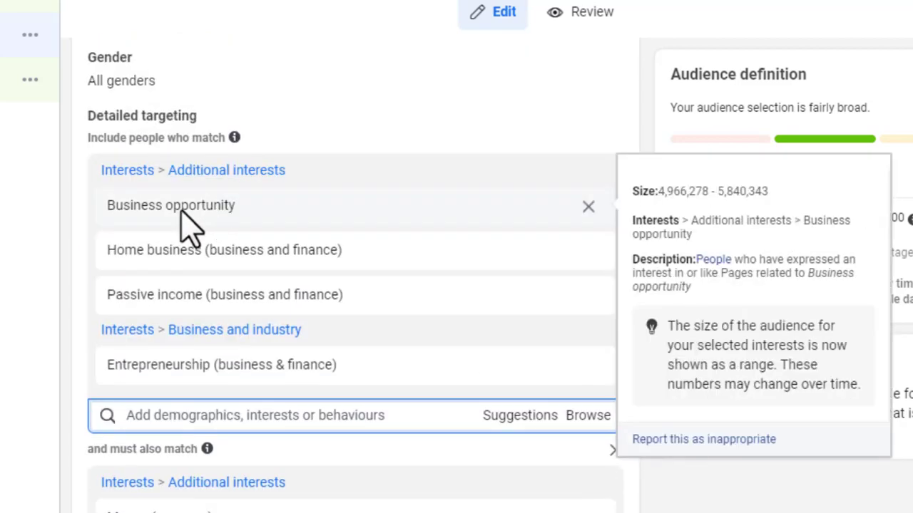
scroll(184, 224, down, 7)
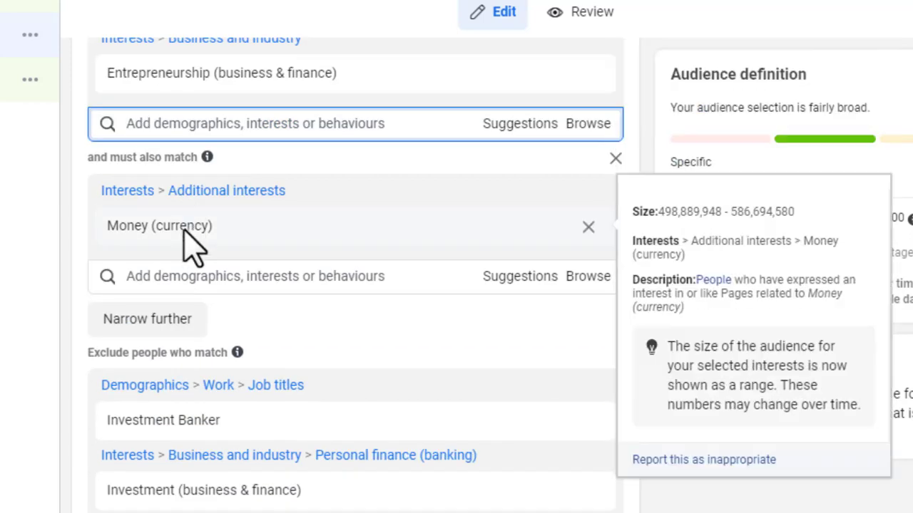
scroll(184, 220, up, 1)
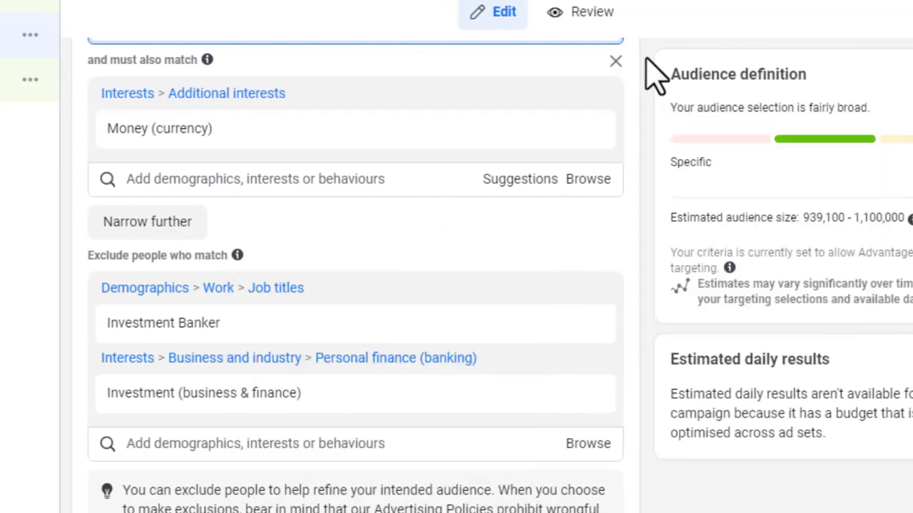
- Save the current targeting as a reusable audience named TF - AD 1
scroll(646, 64, down, 8)
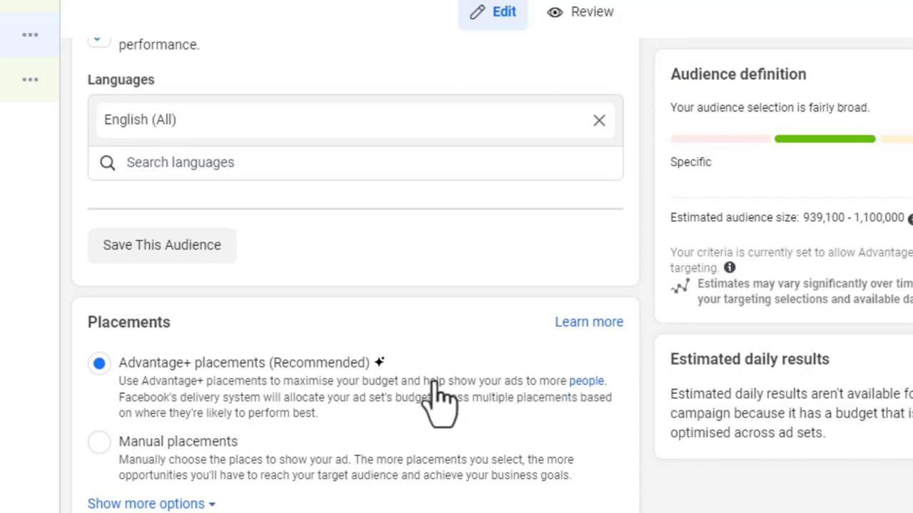
click(166, 236)
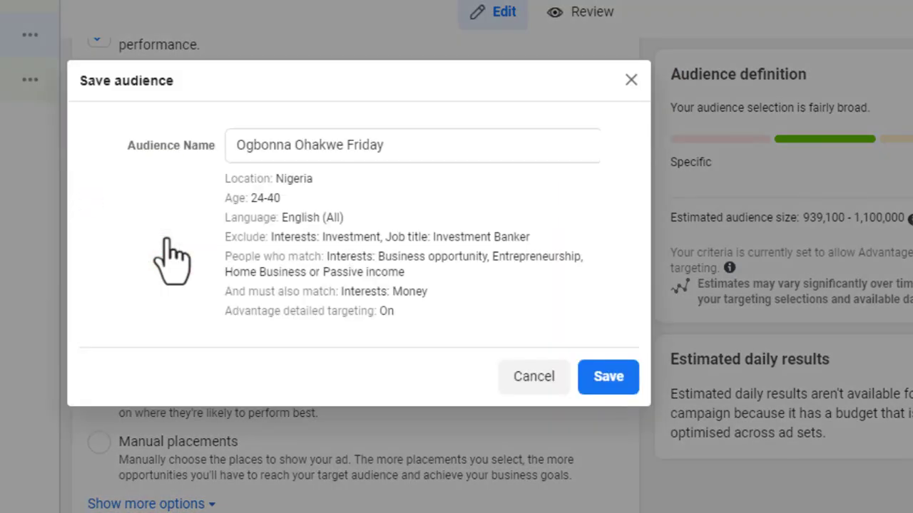
click(436, 149)
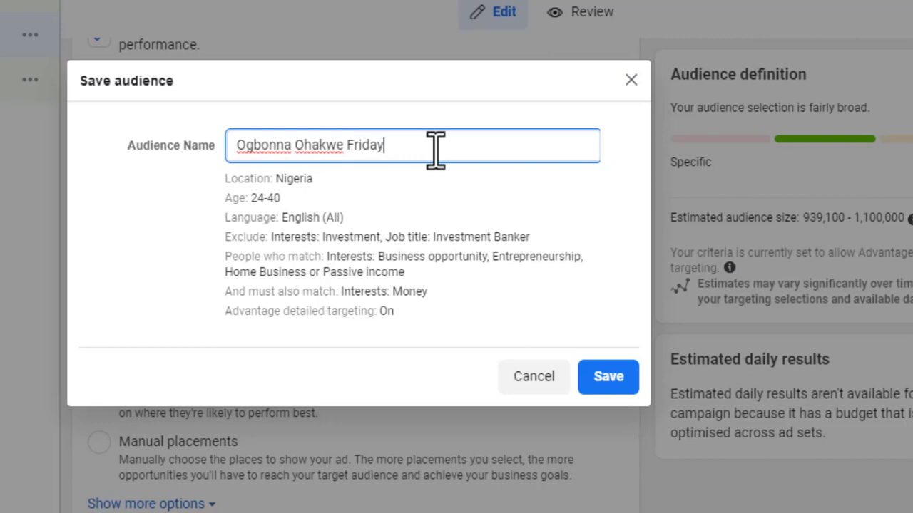
key(ctrl+a)
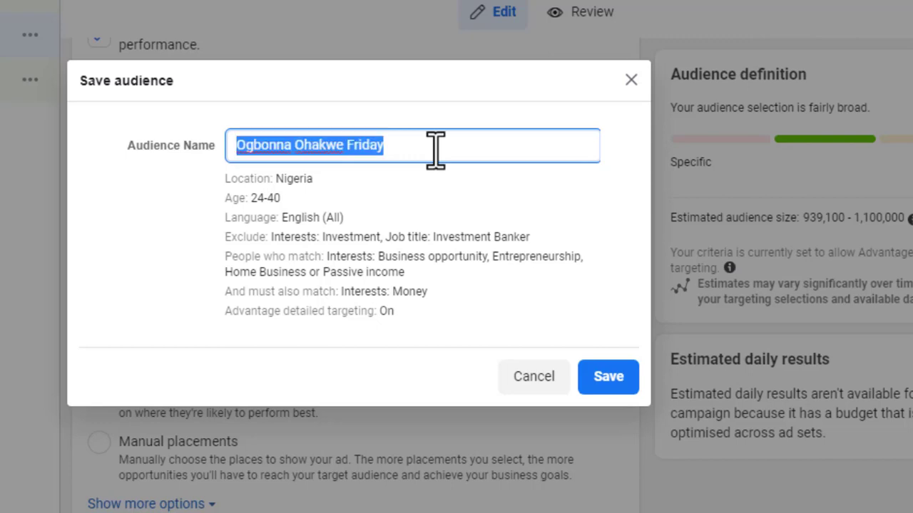
text(Te)
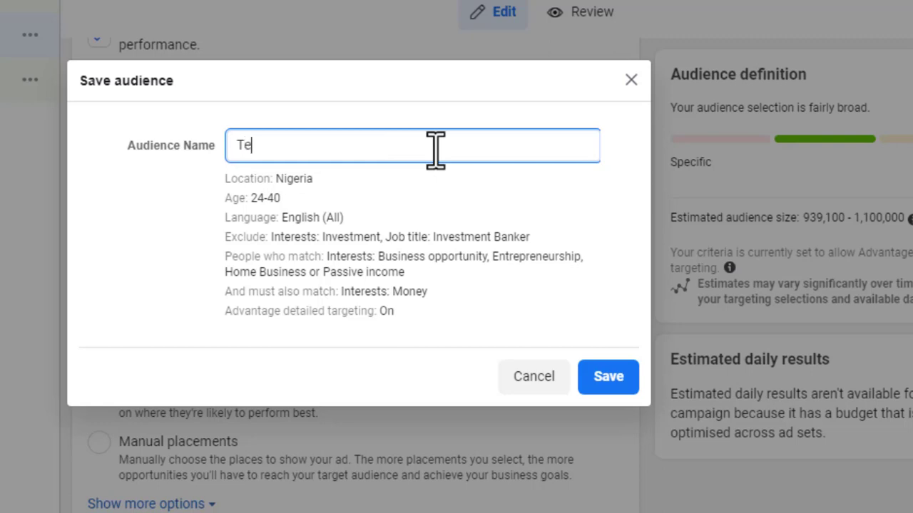
key(BackSpace)
key(BackSpace)
text(TF - AD 1)
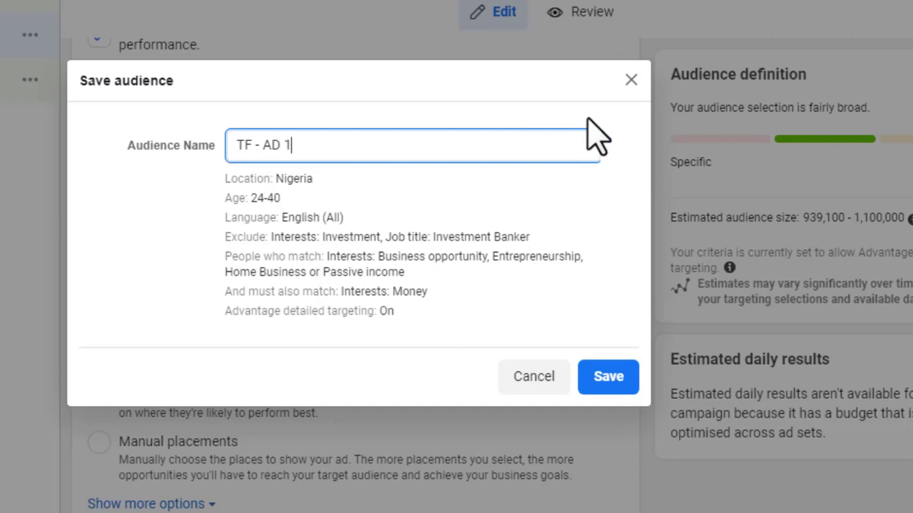
click(615, 367)
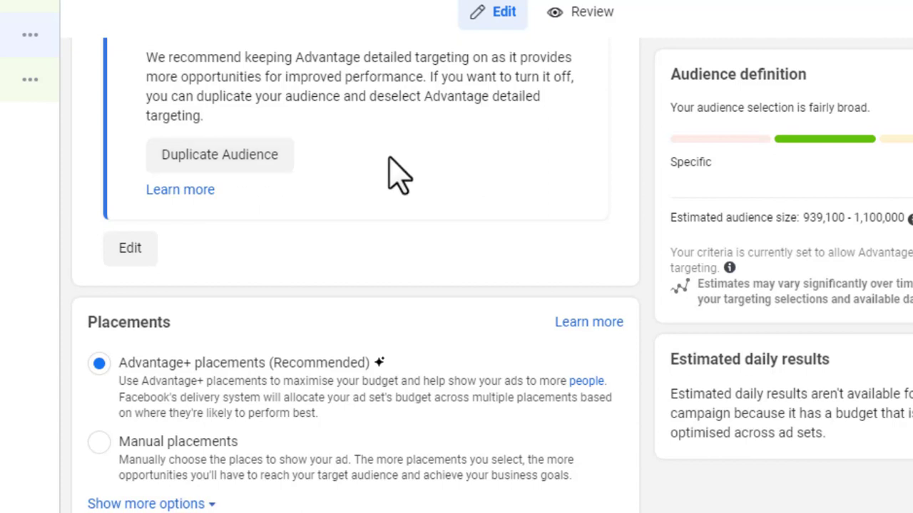
- Check the saved audience's summary and switch the ad set to manual placements
scroll(391, 174, up, 2)
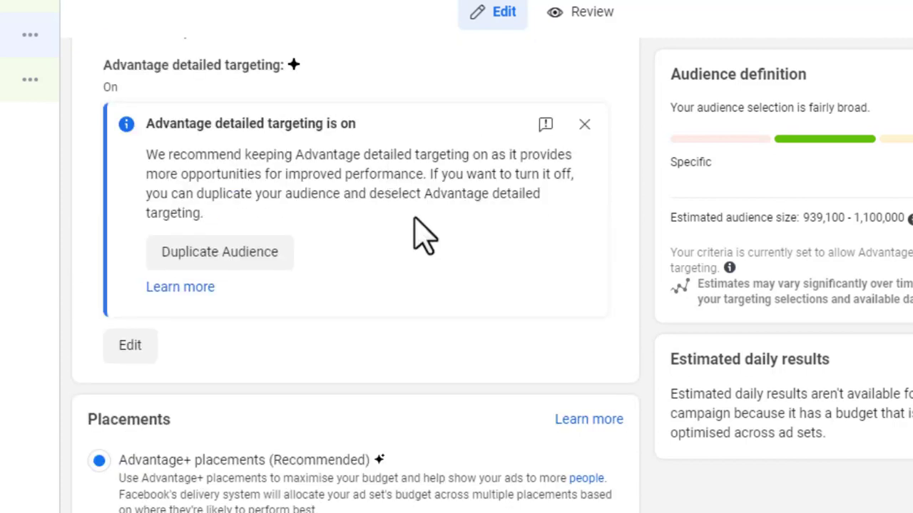
scroll(418, 231, up, 5)
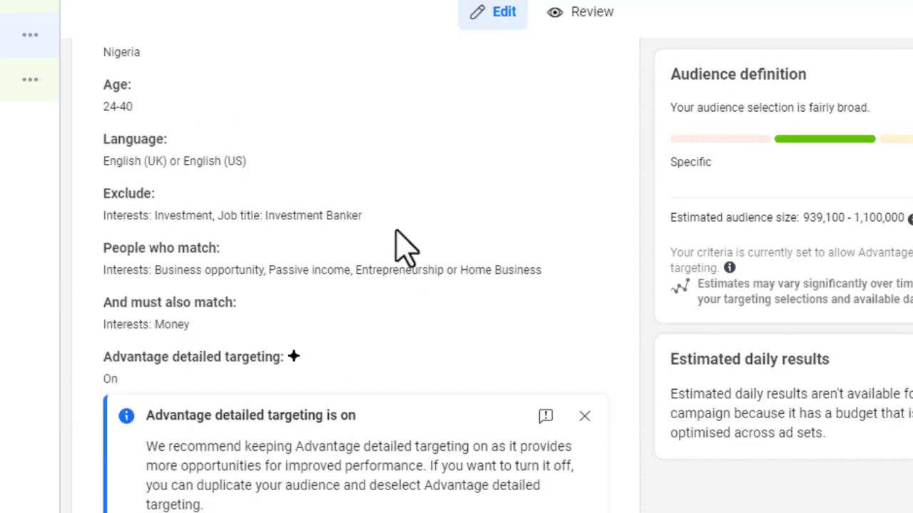
scroll(393, 248, down, 4)
scroll(285, 307, up, 3)
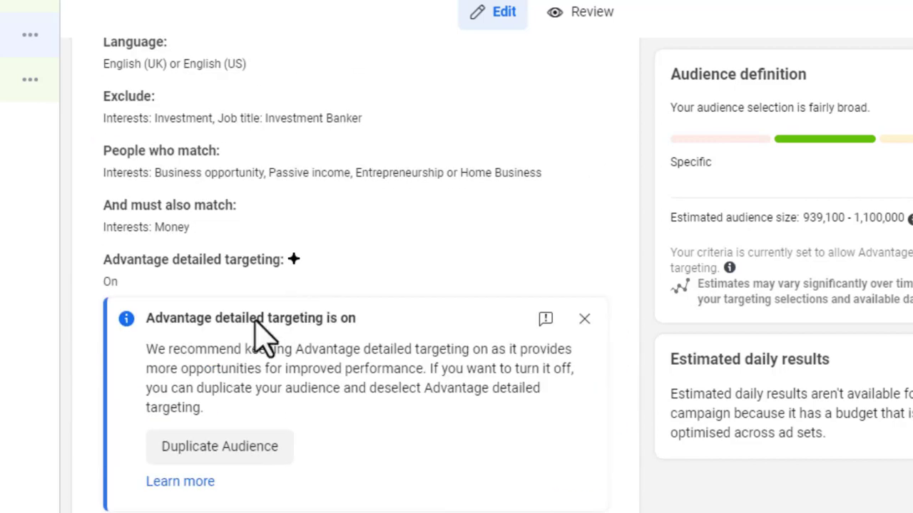
scroll(364, 353, down, 4)
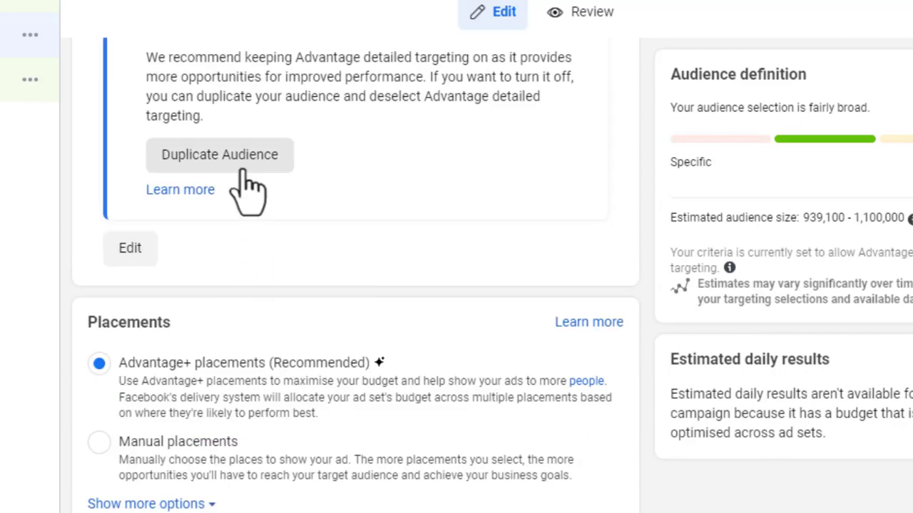
click(194, 445)
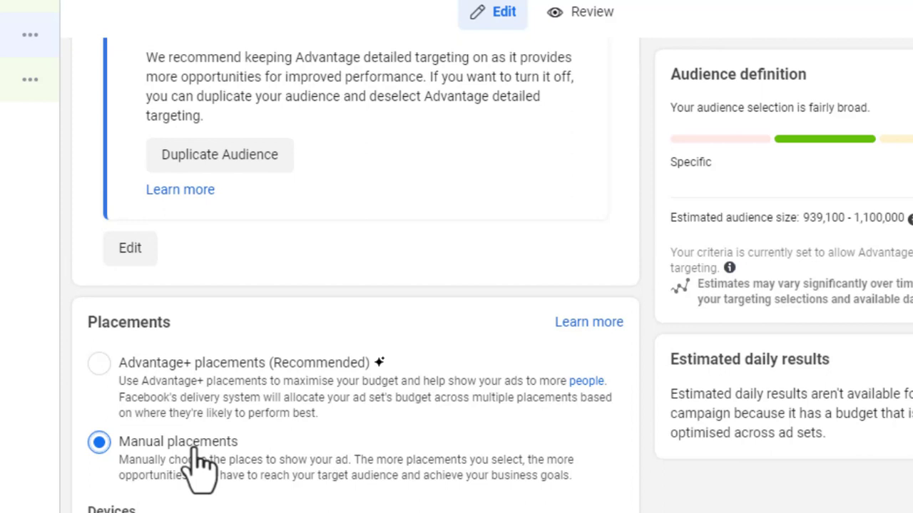
scroll(193, 495, down, 4)
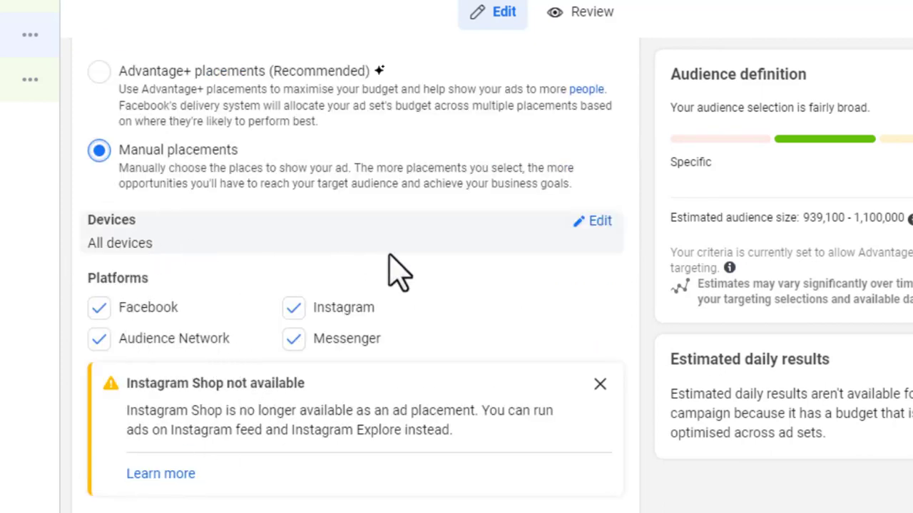
- Try limiting the placement devices to Mobile by excluding Desktop, and restore the selection of all devices
click(603, 221)
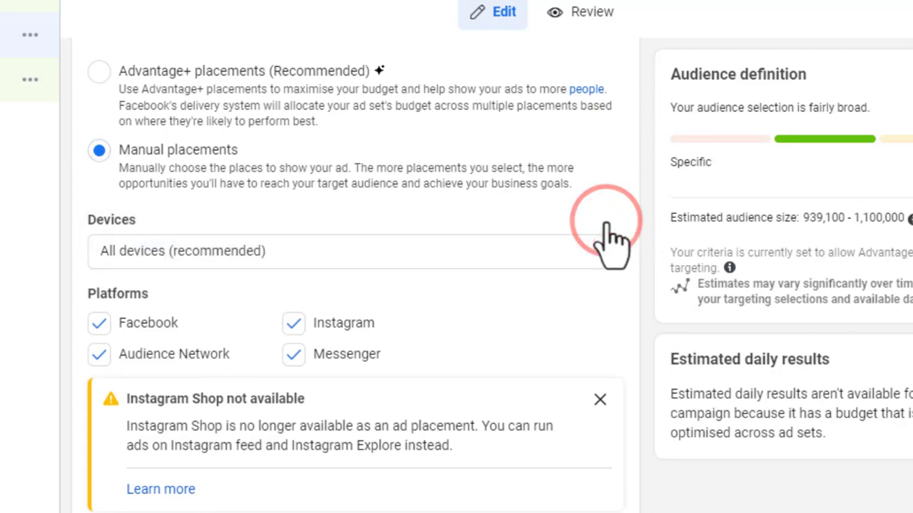
click(330, 246)
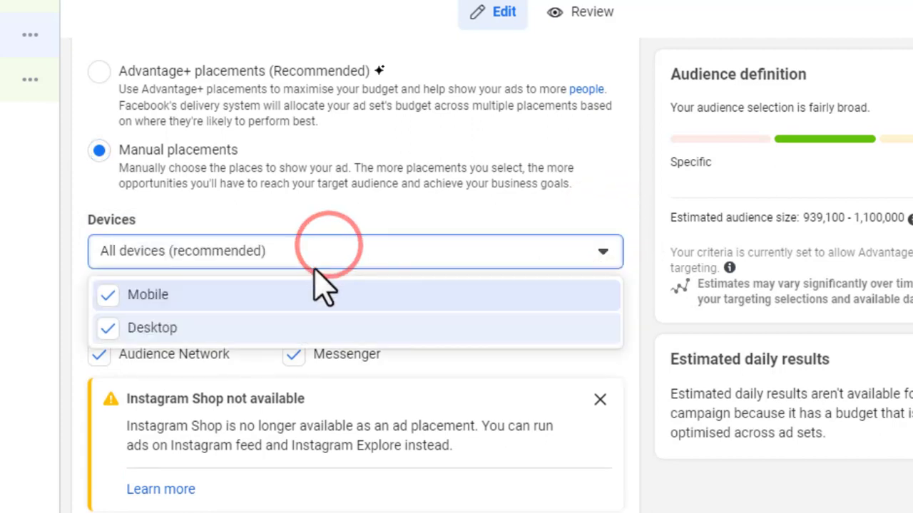
click(145, 329)
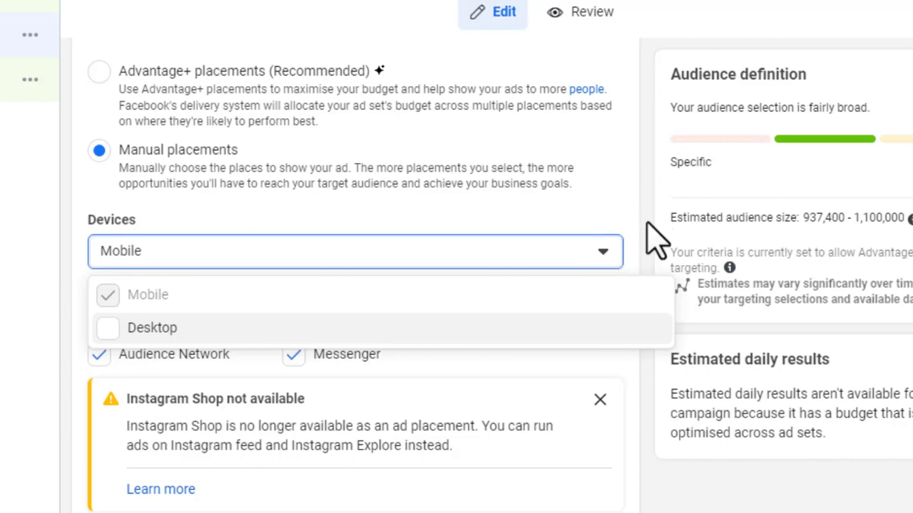
click(108, 329)
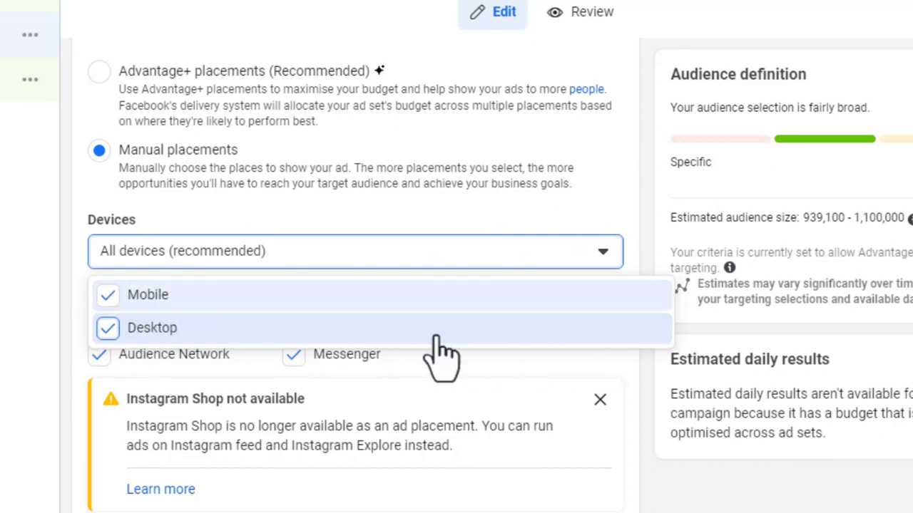
click(652, 198)
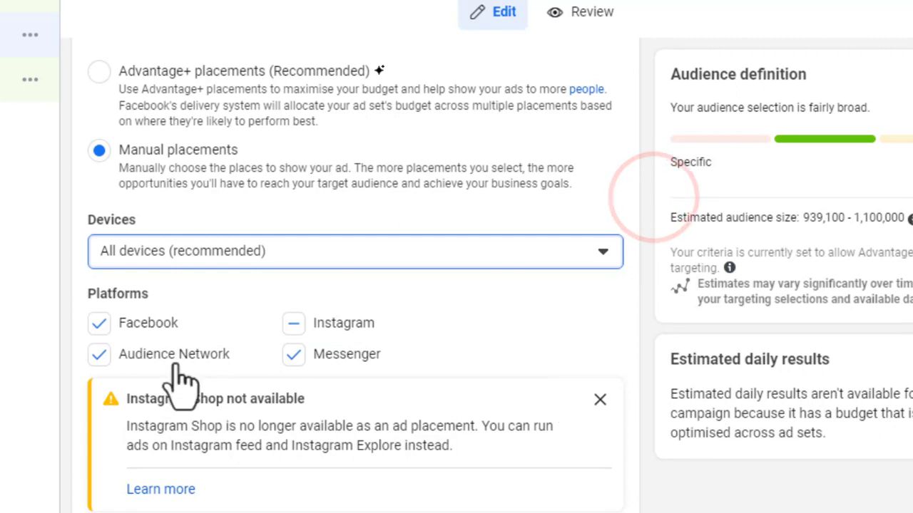
- Remove Audience Network and Messenger from the placement platforms, keeping Facebook selected
scroll(214, 324, down, 1)
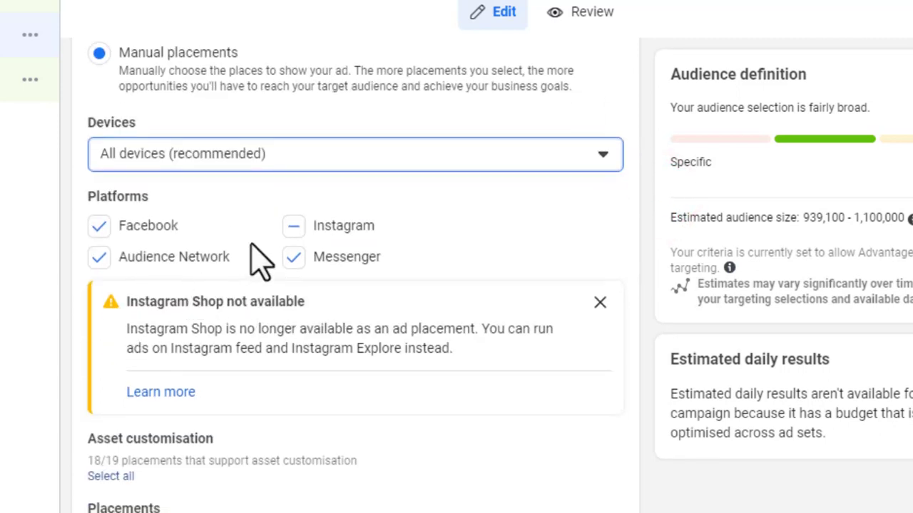
click(150, 257)
click(292, 226)
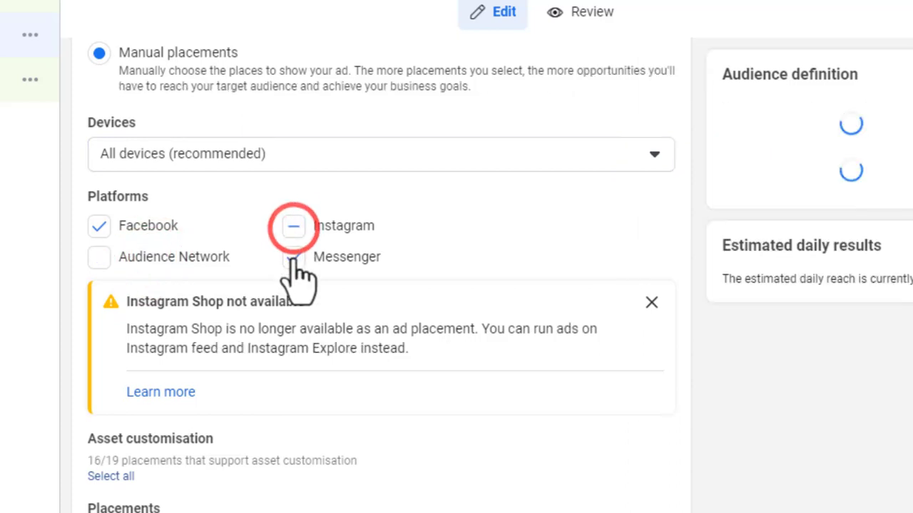
click(294, 258)
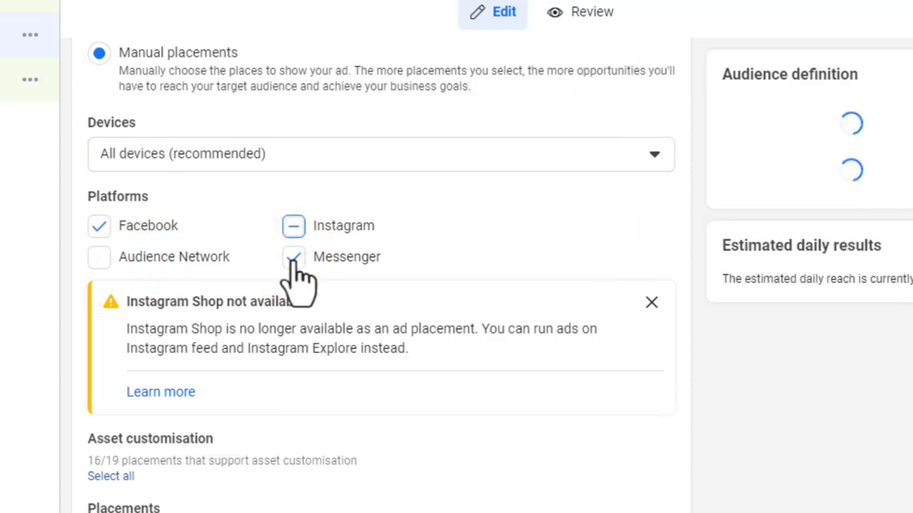
click(294, 259)
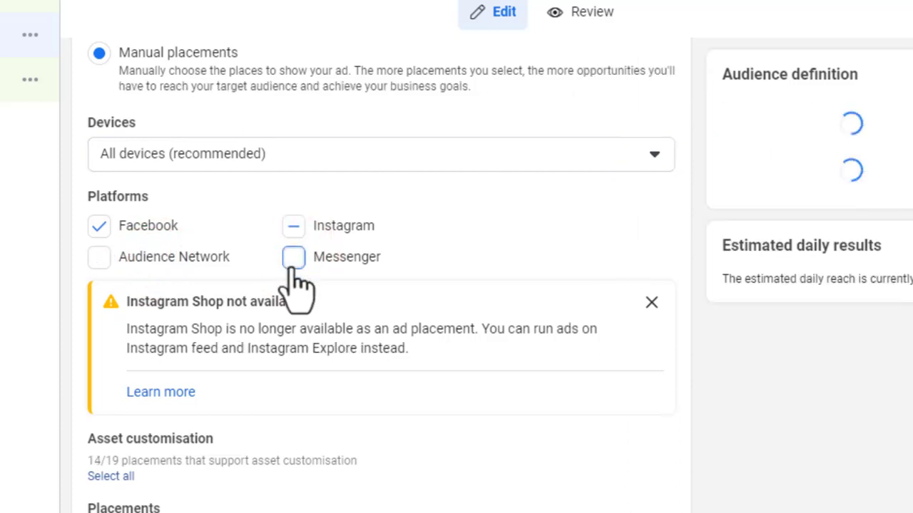
click(292, 227)
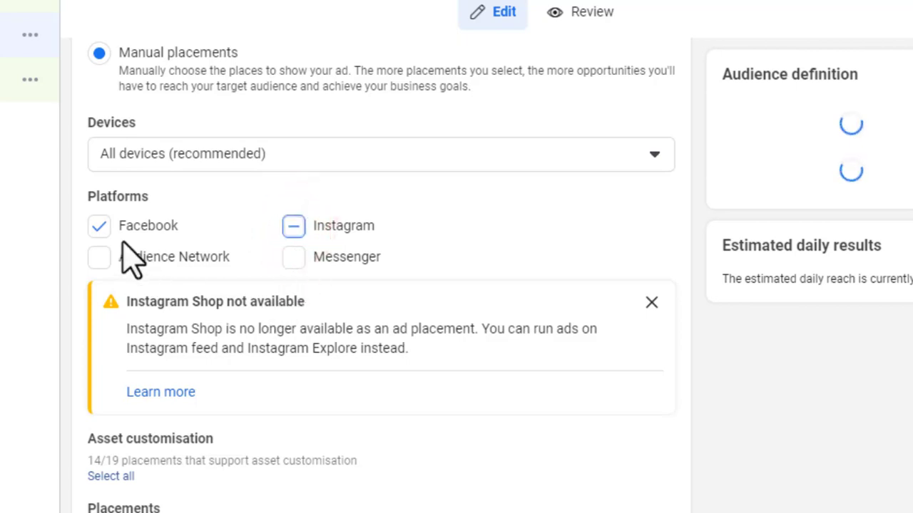
click(100, 227)
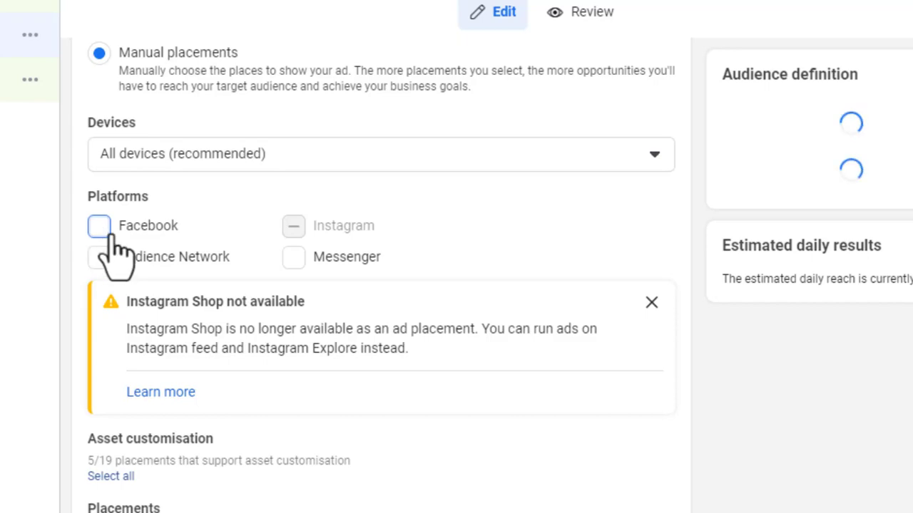
click(100, 226)
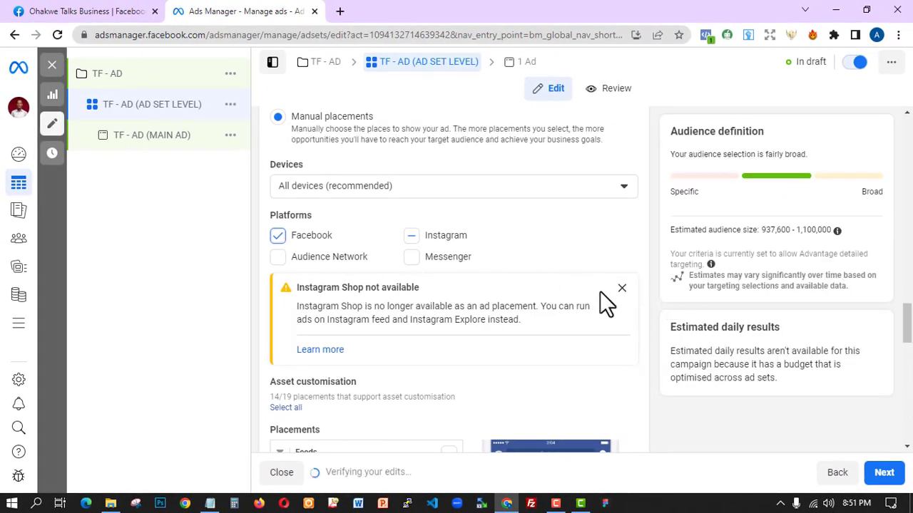
- Dismiss the Instagram Shop notice and exclude Instagram feed from the Feeds placements
click(622, 291)
scroll(541, 314, down, 2)
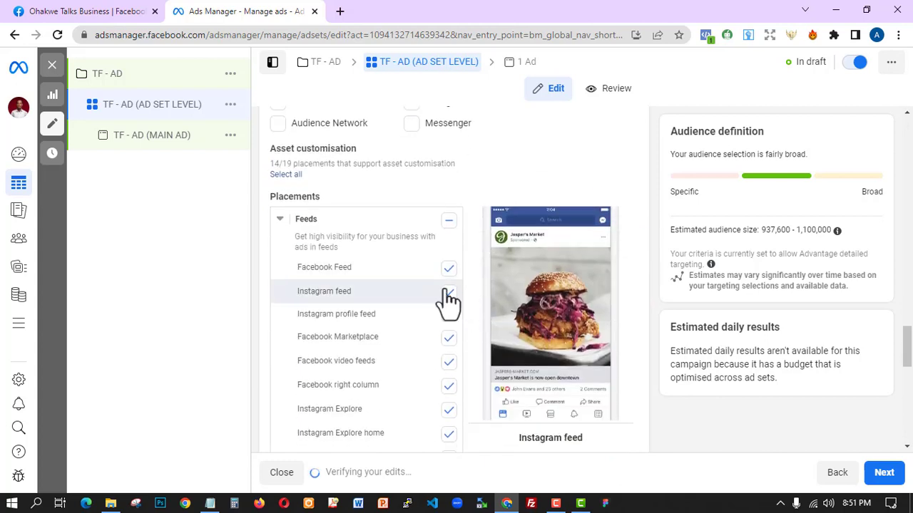
click(448, 296)
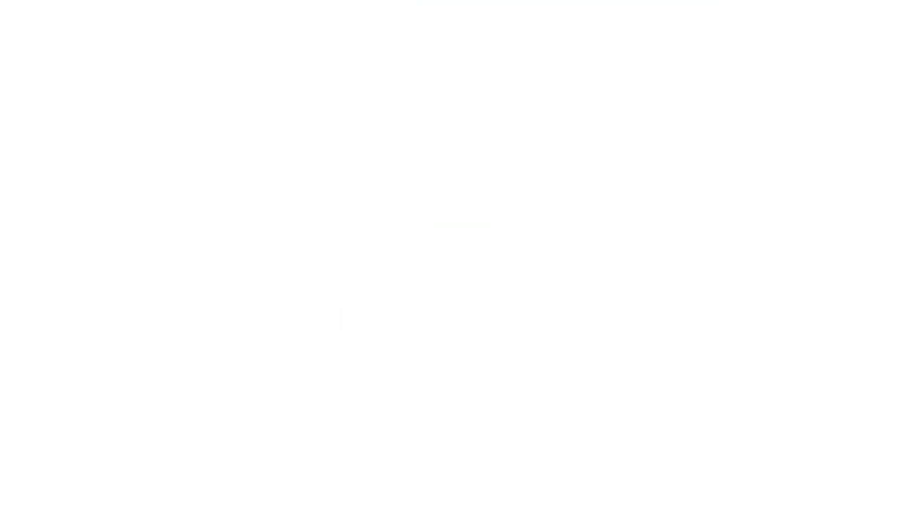
- Load facebook.com in a new browser tab and return to the Ads Manager tab
key(ctrl+t)
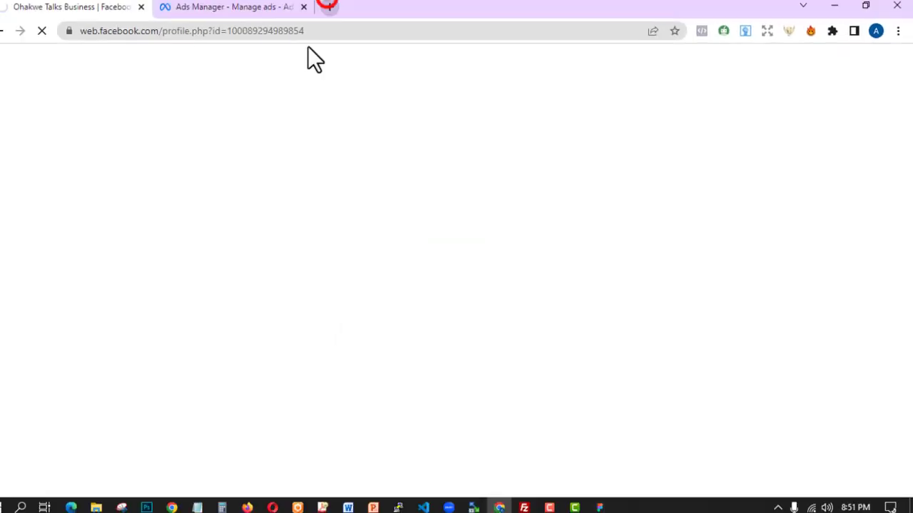
text(FACebook.com)
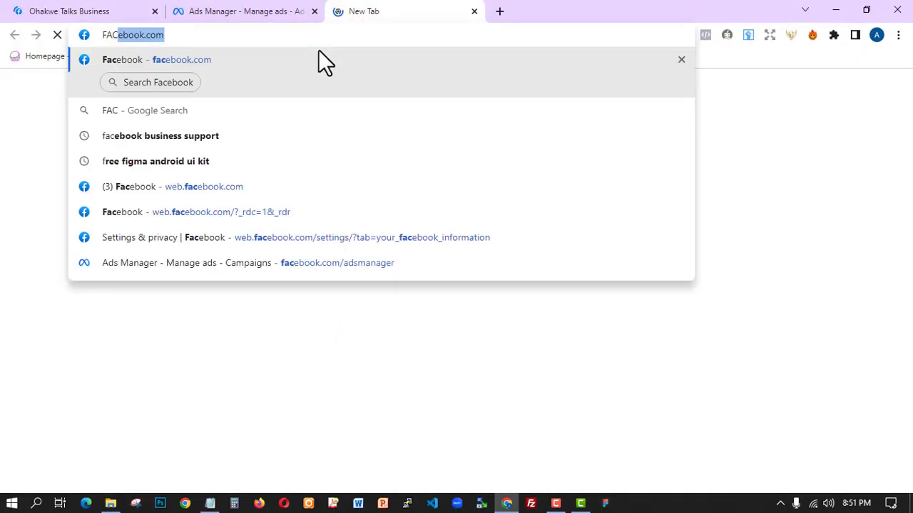
key(Return)
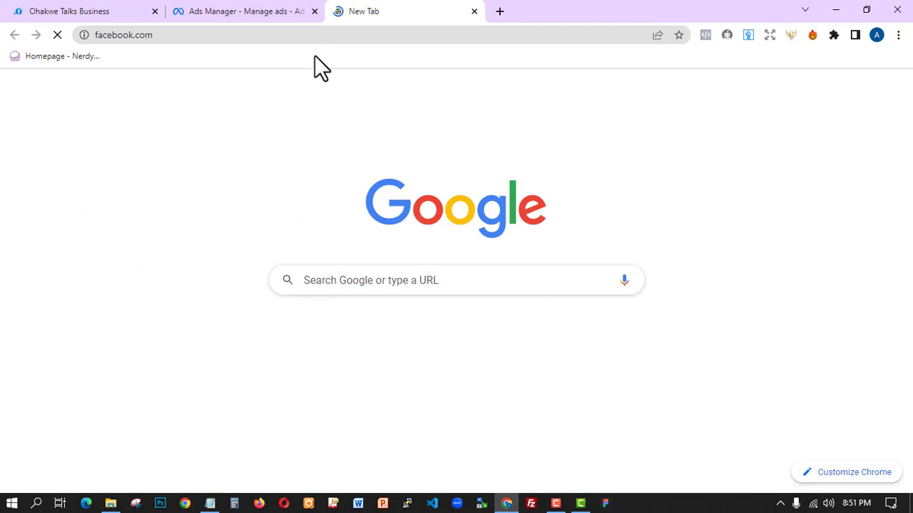
click(282, 12)
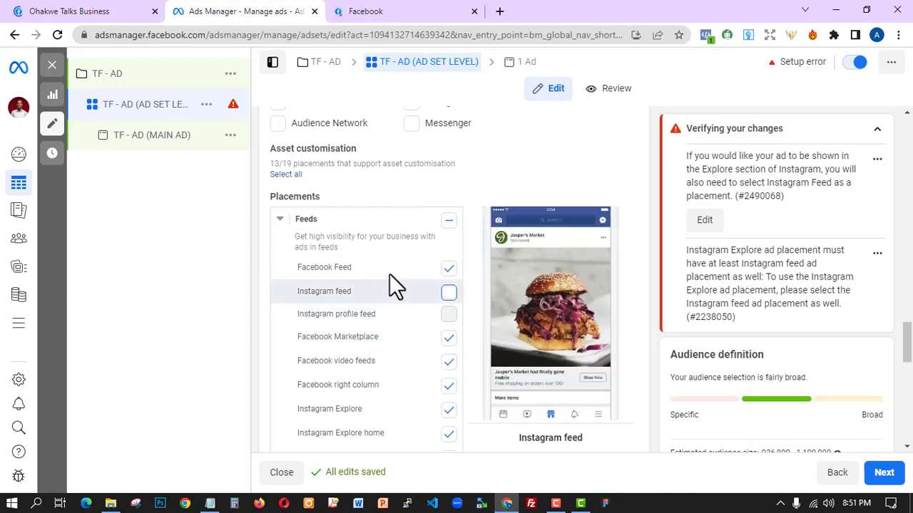
- Exclude Instagram Explore and Instagram Explore home from the Feeds placements
scroll(421, 369, down, 2)
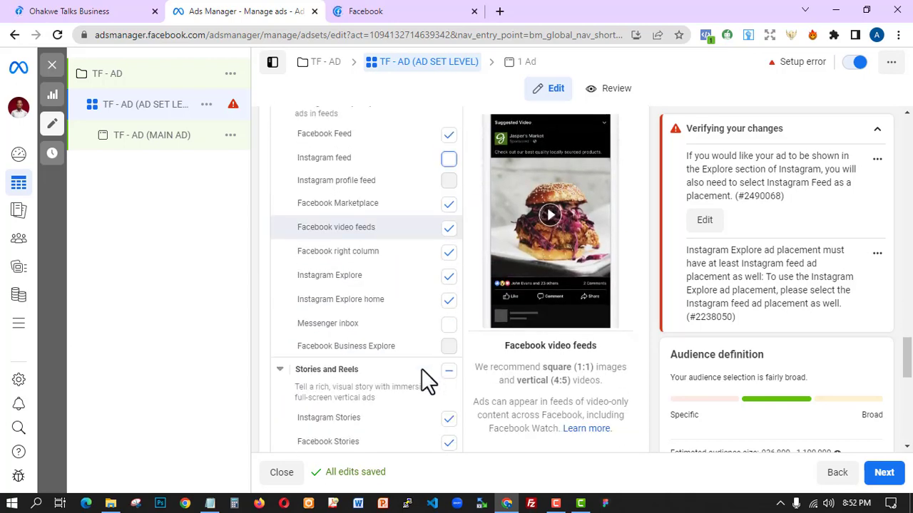
click(449, 300)
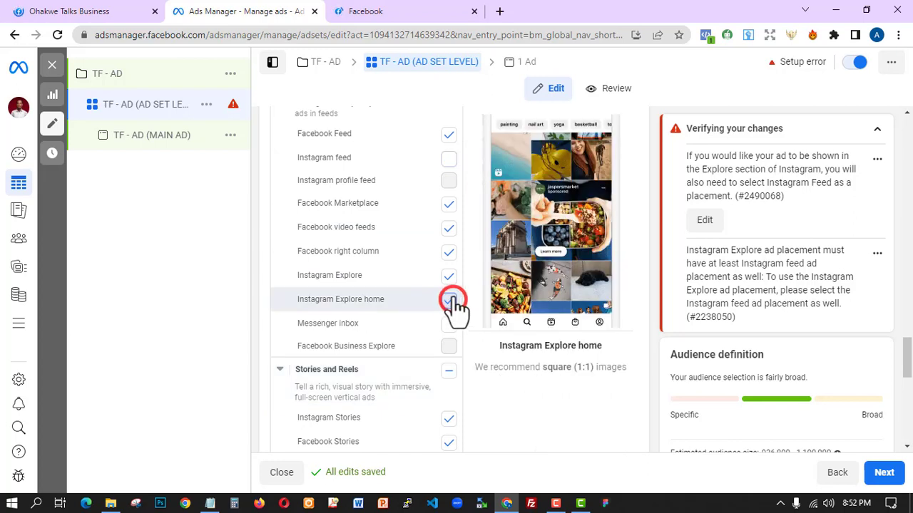
click(450, 278)
click(449, 300)
click(447, 278)
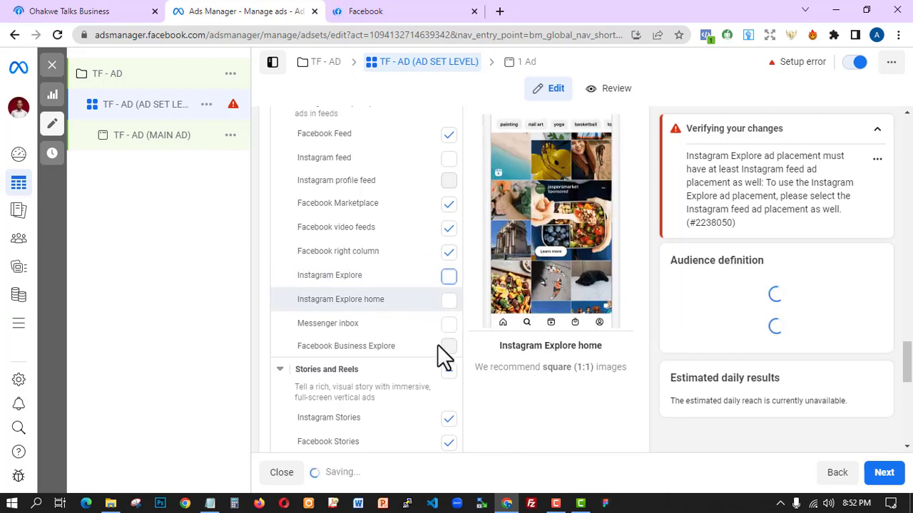
- Exclude Instagram Stories and Instagram Reels from the Stories and Reels placements
scroll(438, 346, down, 2)
scroll(452, 288, down, 2)
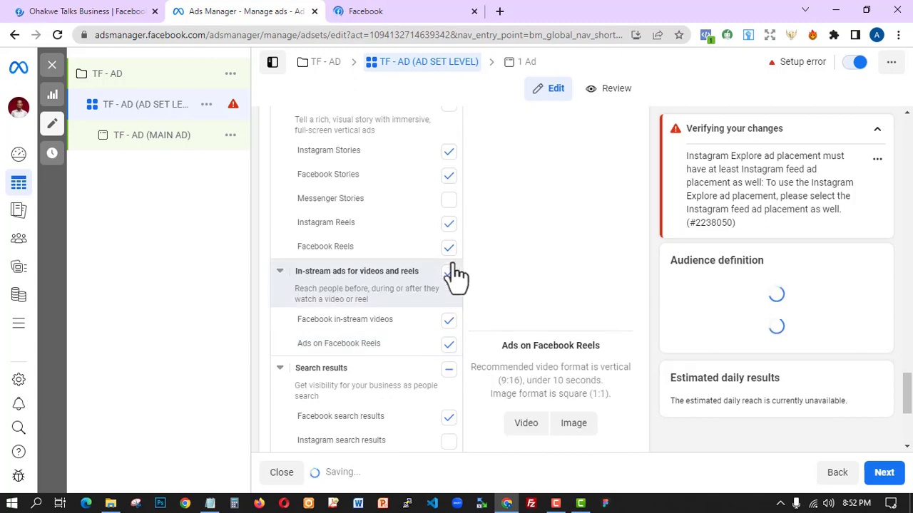
click(448, 153)
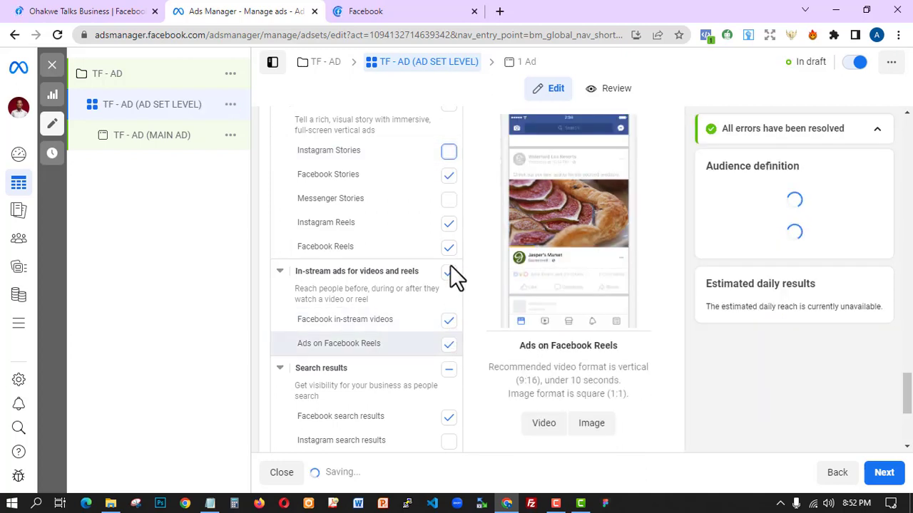
click(451, 225)
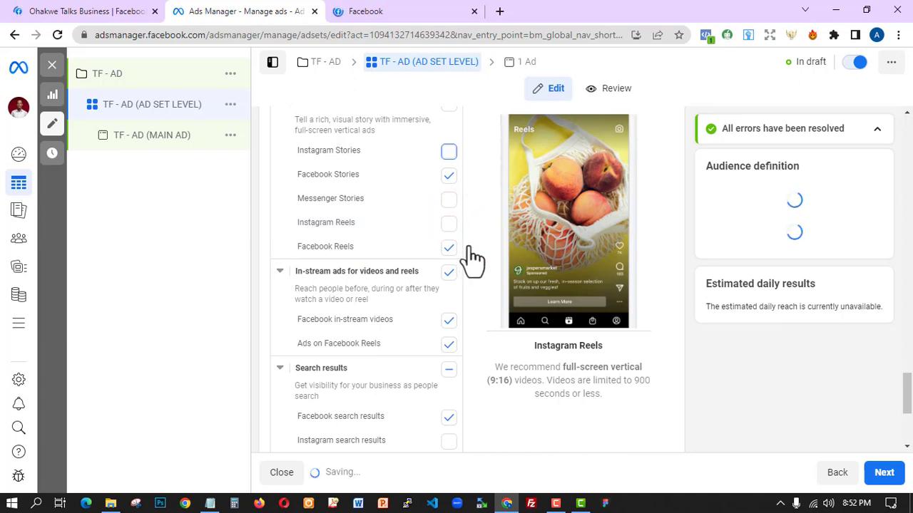
- Reveal the additional placement options and review the device and operating system settings along with the remaining placement selections
scroll(471, 306, down, 2)
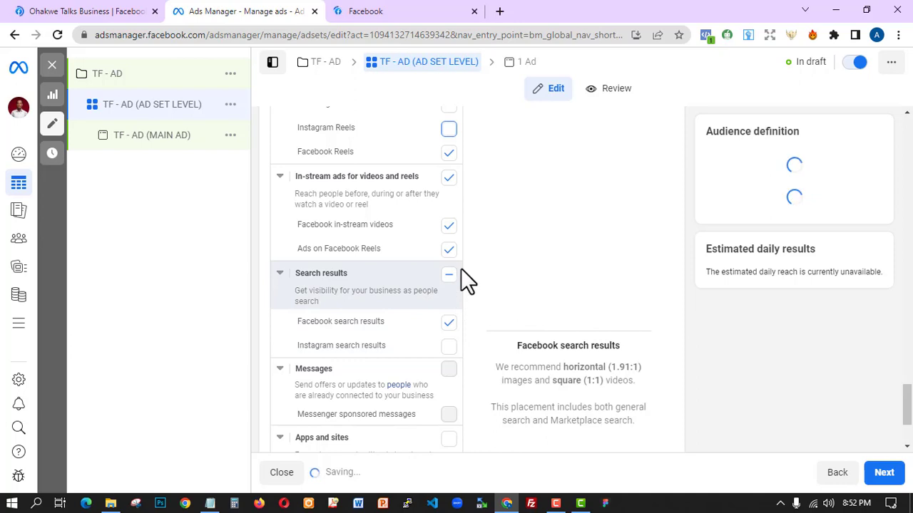
scroll(446, 322, down, 2)
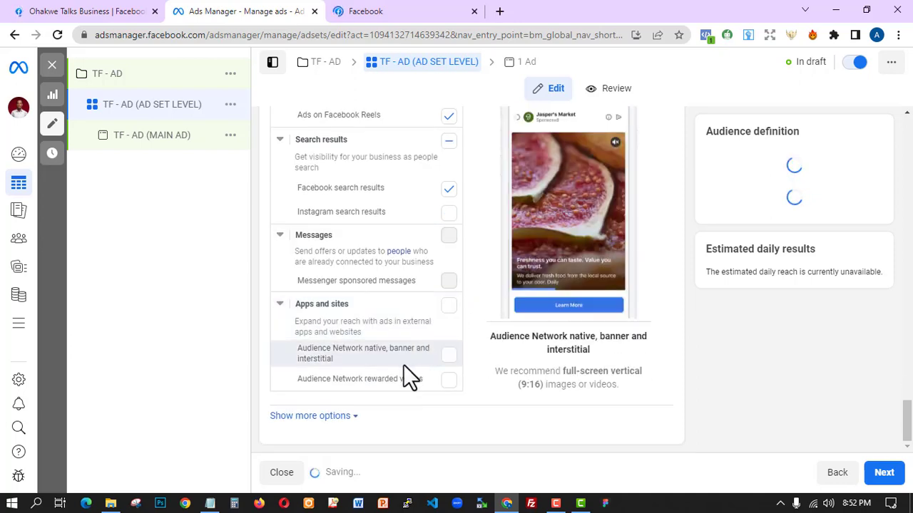
click(338, 415)
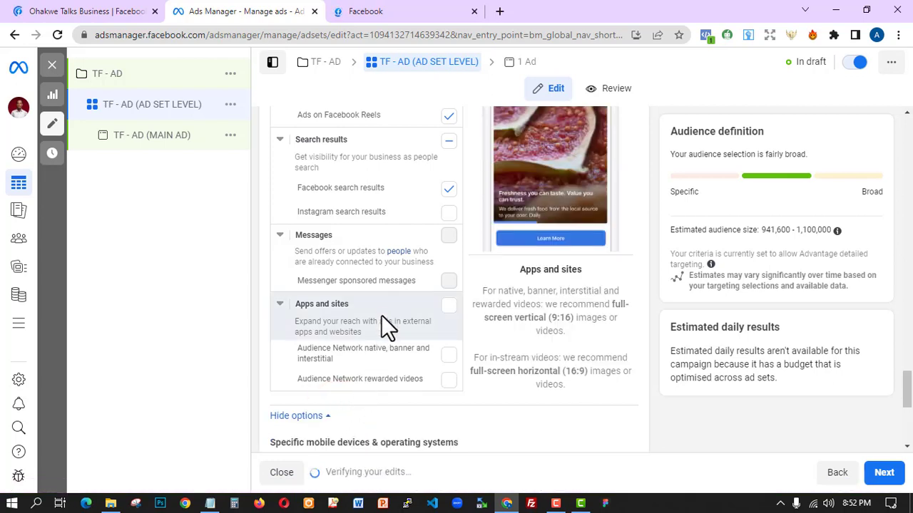
scroll(378, 385, down, 2)
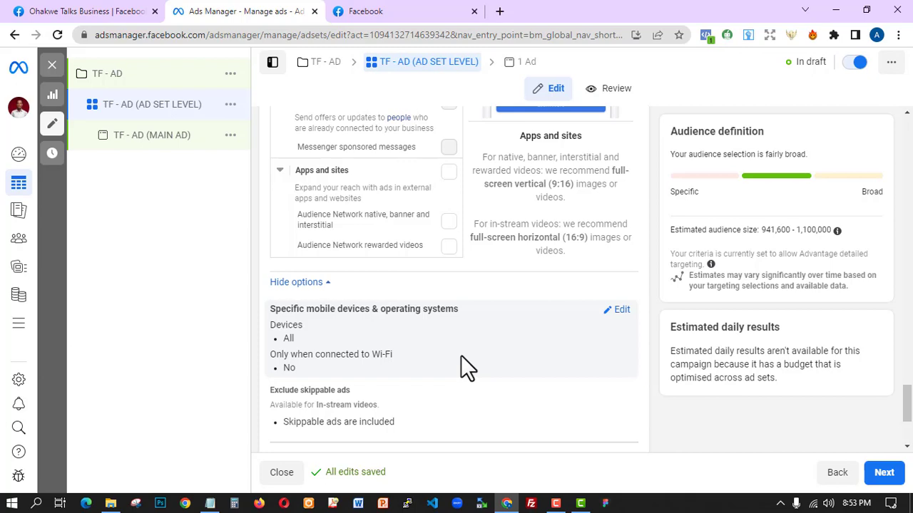
scroll(468, 239, up, 8)
scroll(469, 238, up, 10)
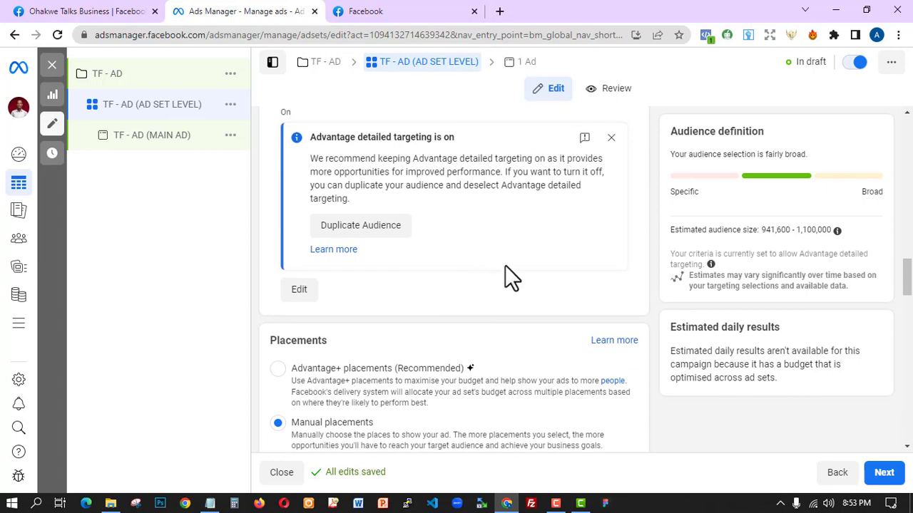
scroll(661, 323, down, 10)
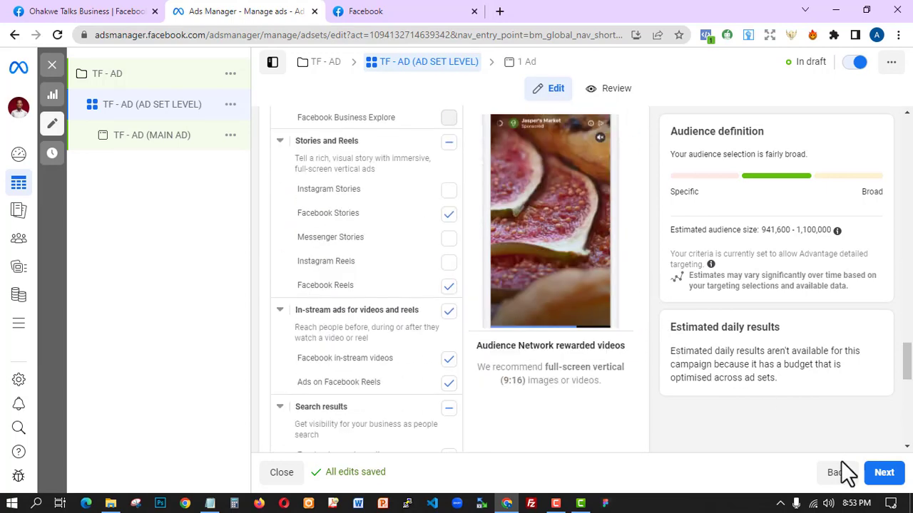
- Continue to the main ad with Ohakwe Talks Business as its Facebook Page, and dismiss the carousel ad recommendation
click(884, 474)
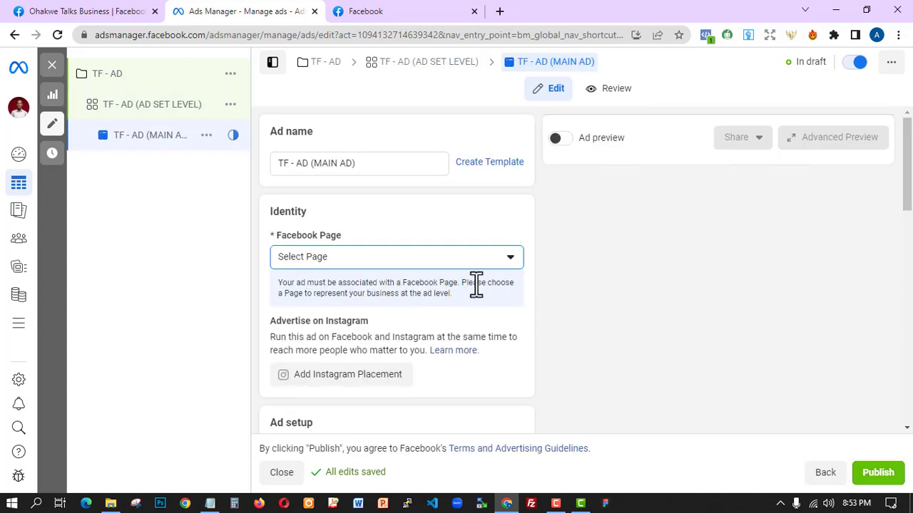
click(510, 258)
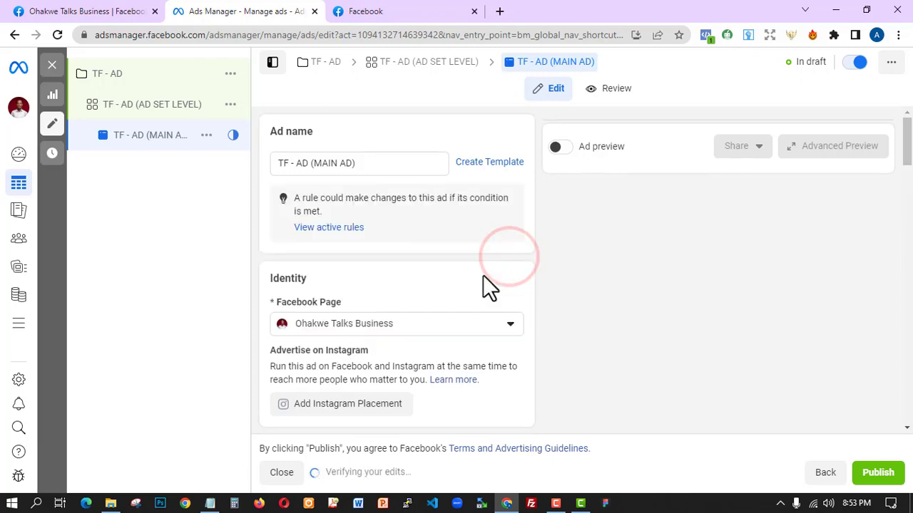
scroll(484, 278, down, 5)
scroll(352, 187, down, 1)
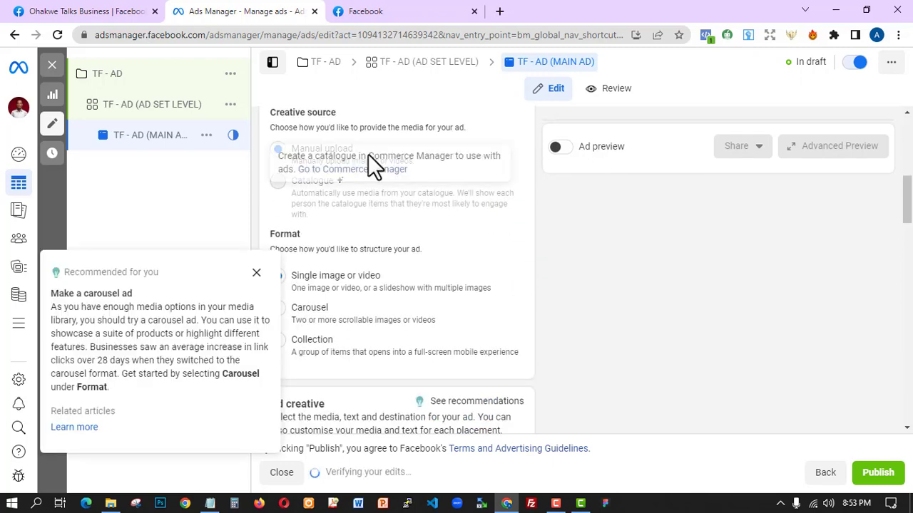
click(256, 274)
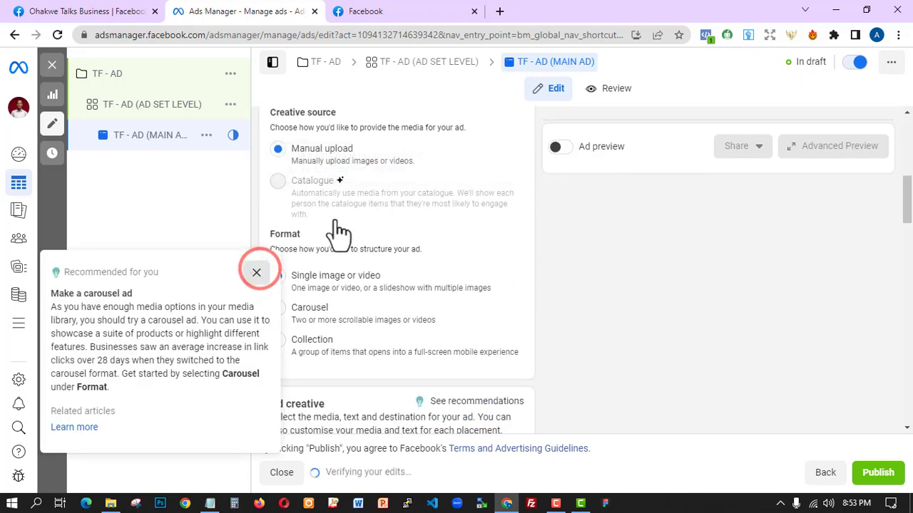
click(256, 290)
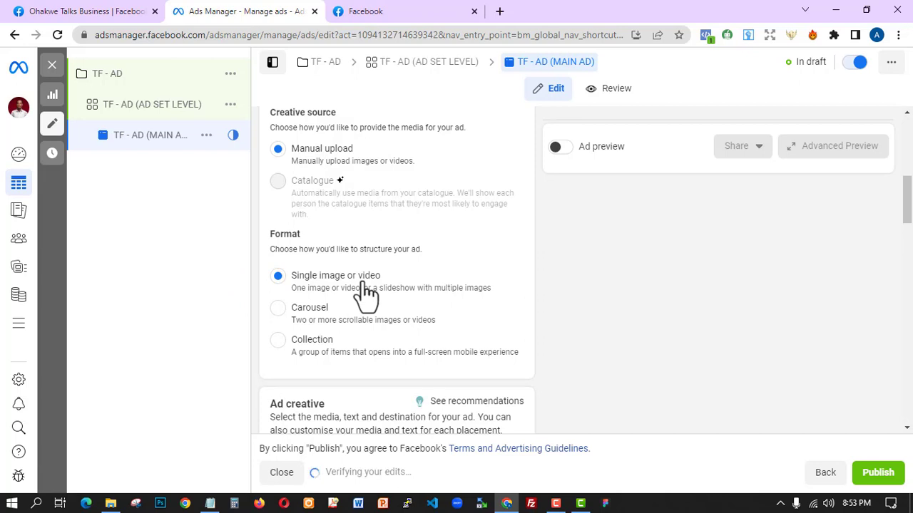
- Change the ad setup from creating an ad to Use existing post
scroll(389, 268, up, 3)
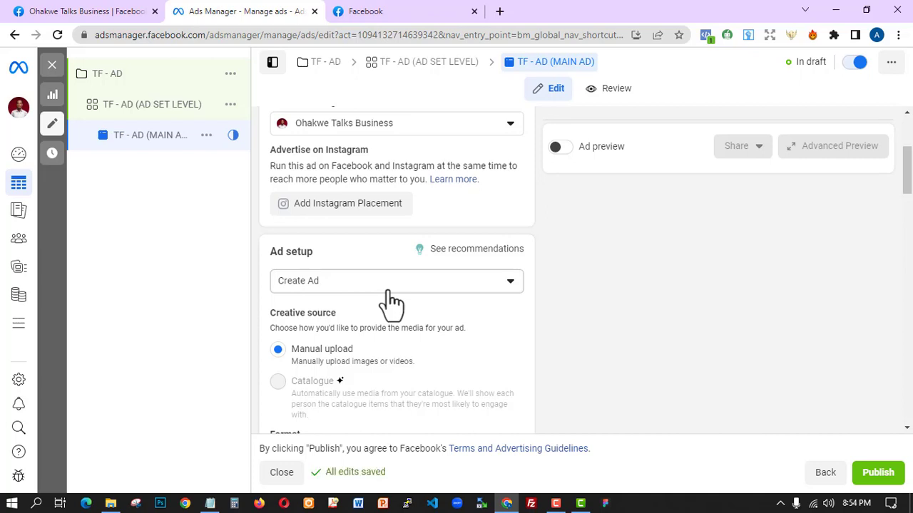
click(391, 292)
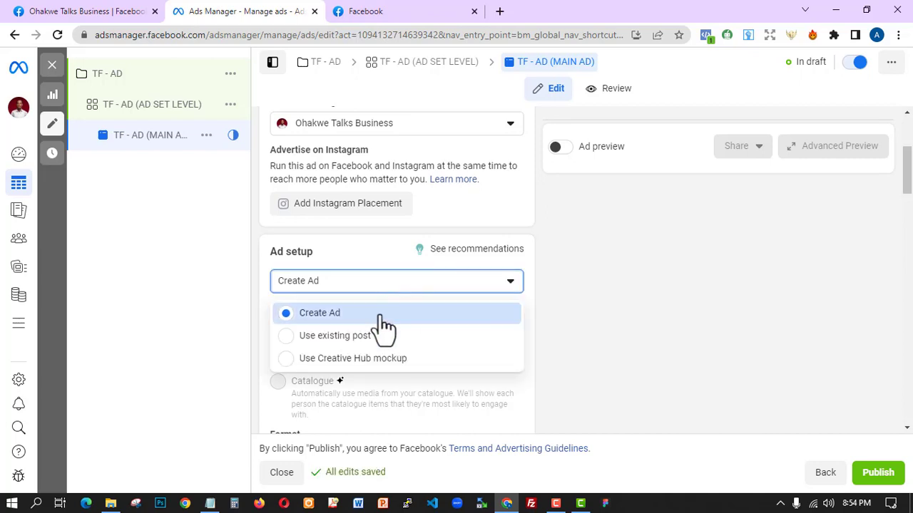
click(371, 334)
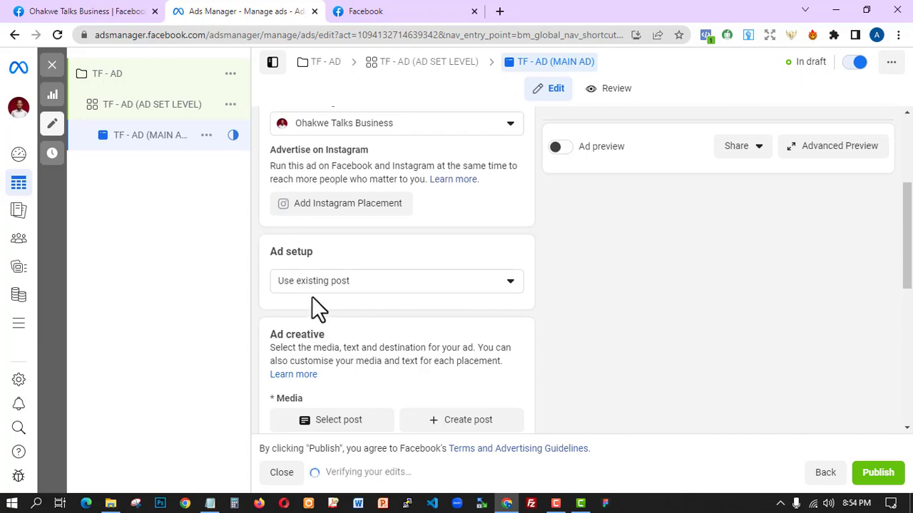
- Choose the Facebook post beginning "This business model called Amazon" as the ad creative and dismiss the URL notice
scroll(313, 328, down, 3)
click(328, 217)
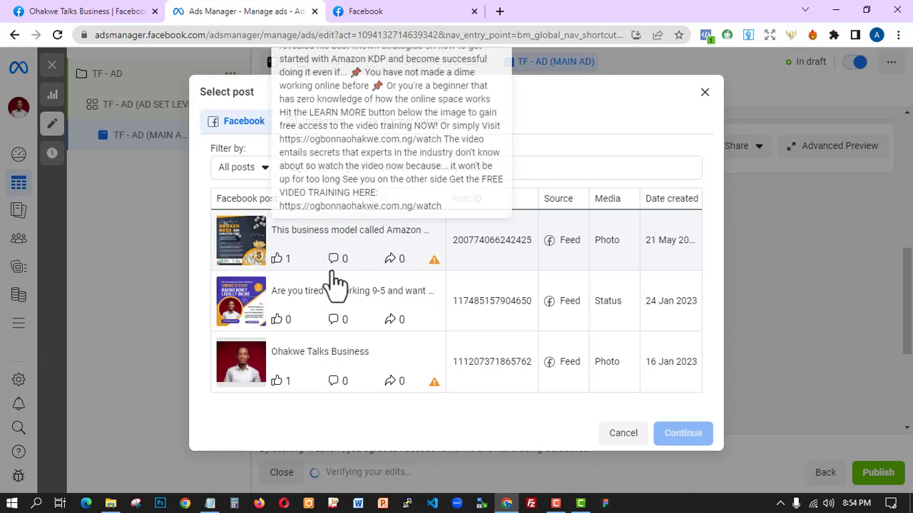
click(346, 240)
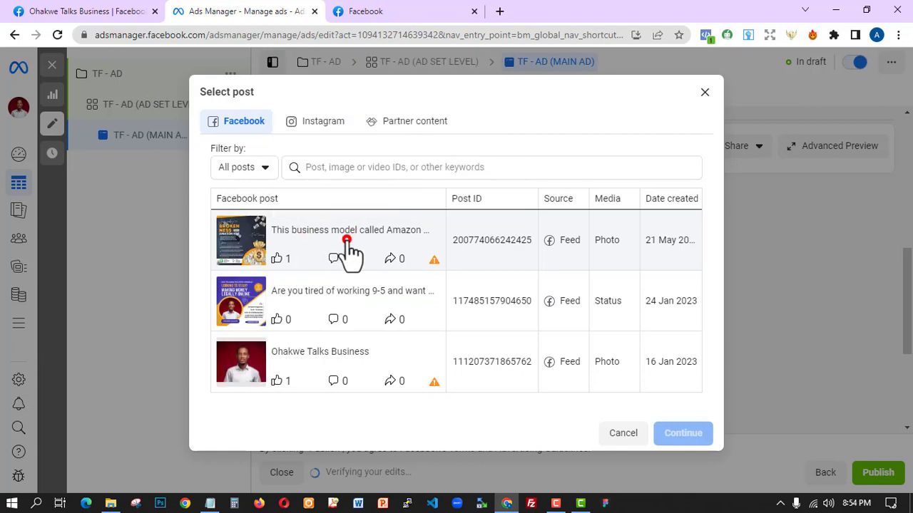
click(683, 433)
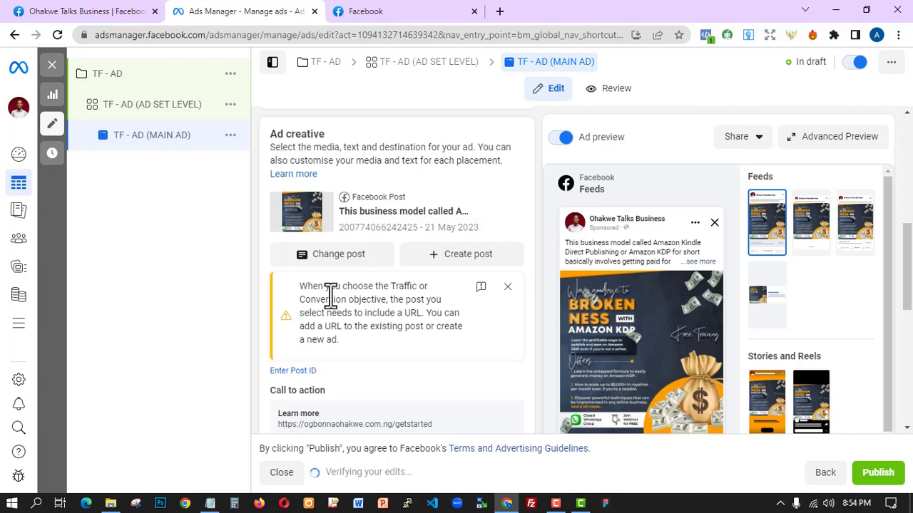
click(513, 288)
- Review the ad's call to action, tracking settings, preview and identity details
scroll(388, 315, down, 3)
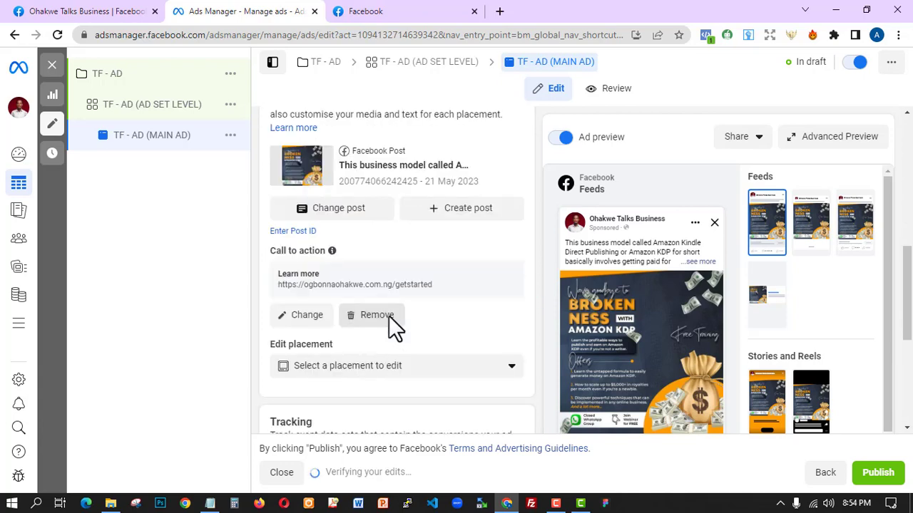
scroll(365, 296, up, 1)
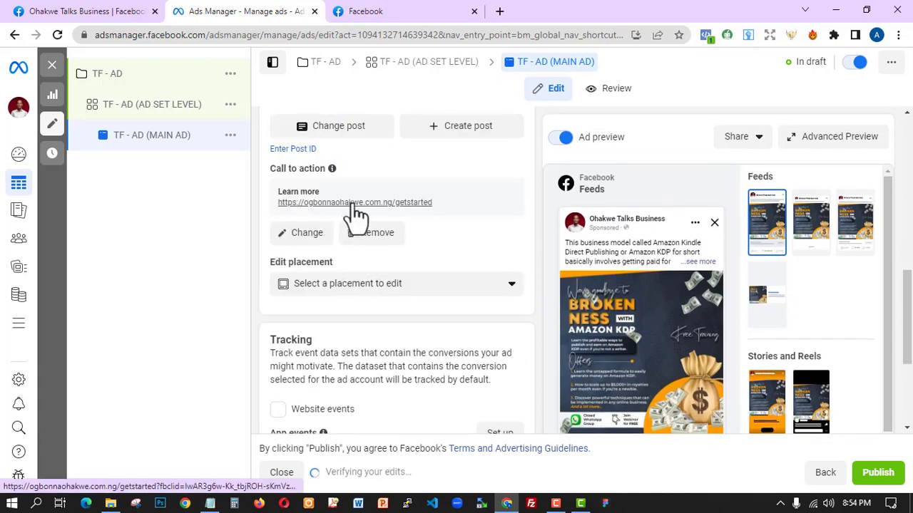
scroll(542, 306, down, 3)
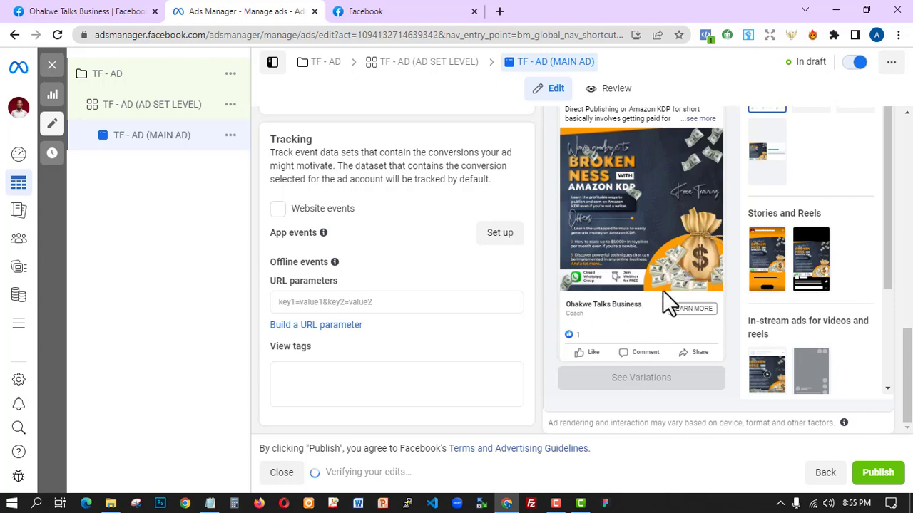
scroll(539, 273, up, 5)
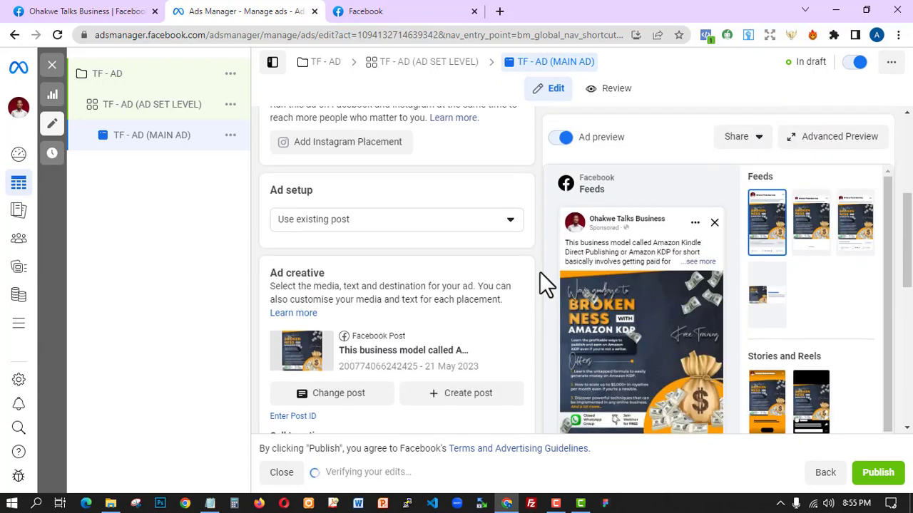
scroll(539, 271, up, 4)
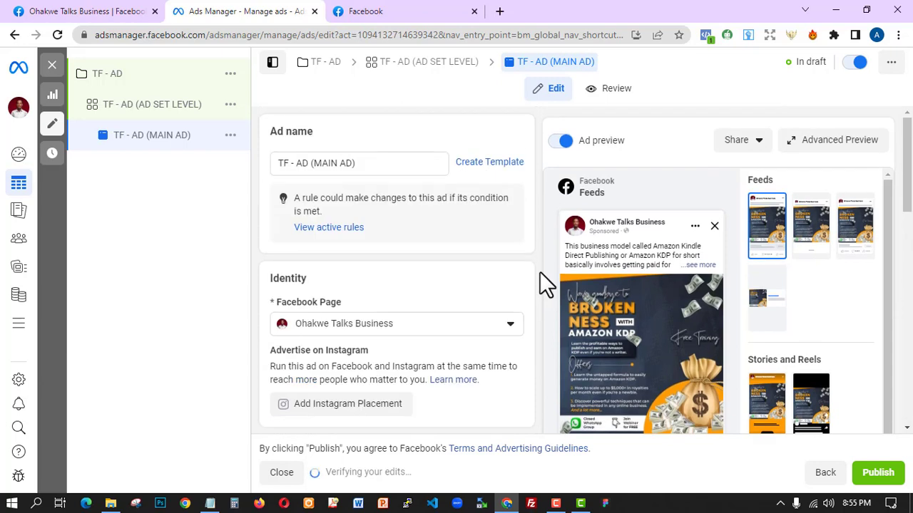